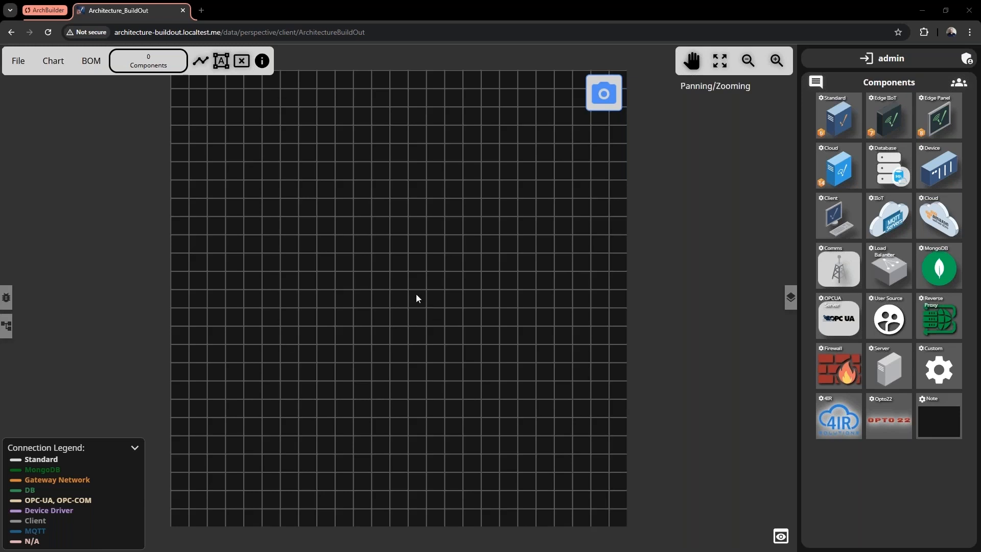
scroll(408, 298, "down", 1)
scroll(403, 297, "down", 1)
scroll(397, 324, "up", 2)
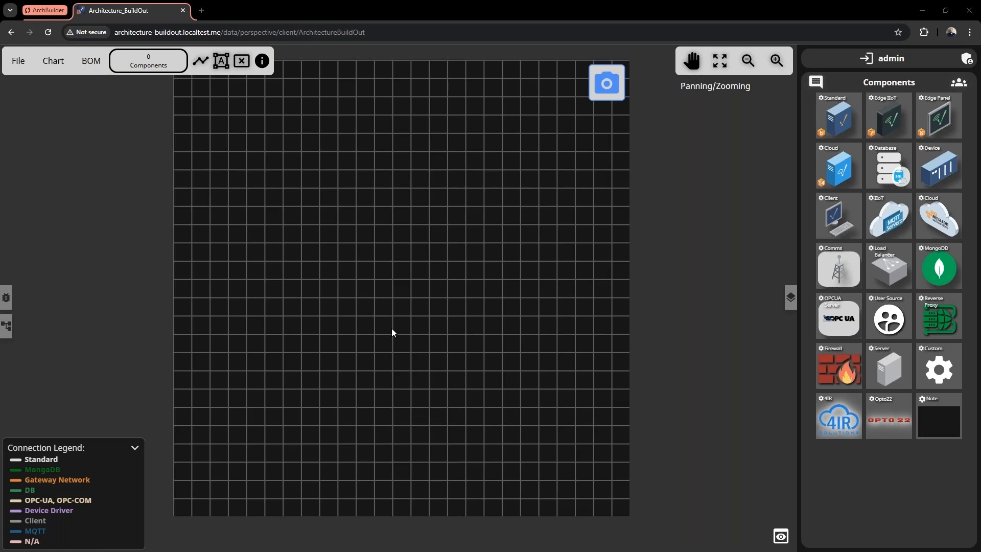
scroll(294, 315, "down", 1)
left_click_drag(294, 314, 439, 316)
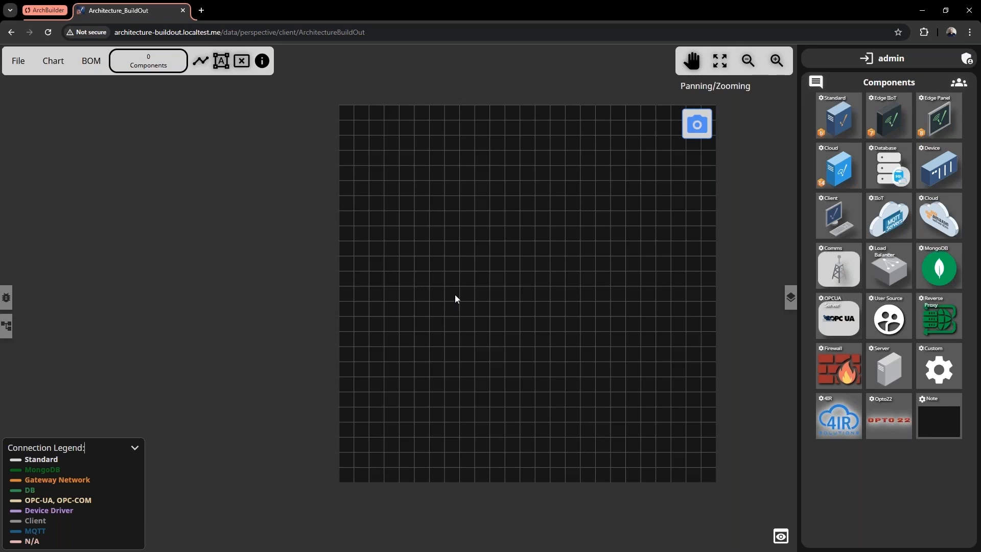
scroll(455, 294, "down", 1)
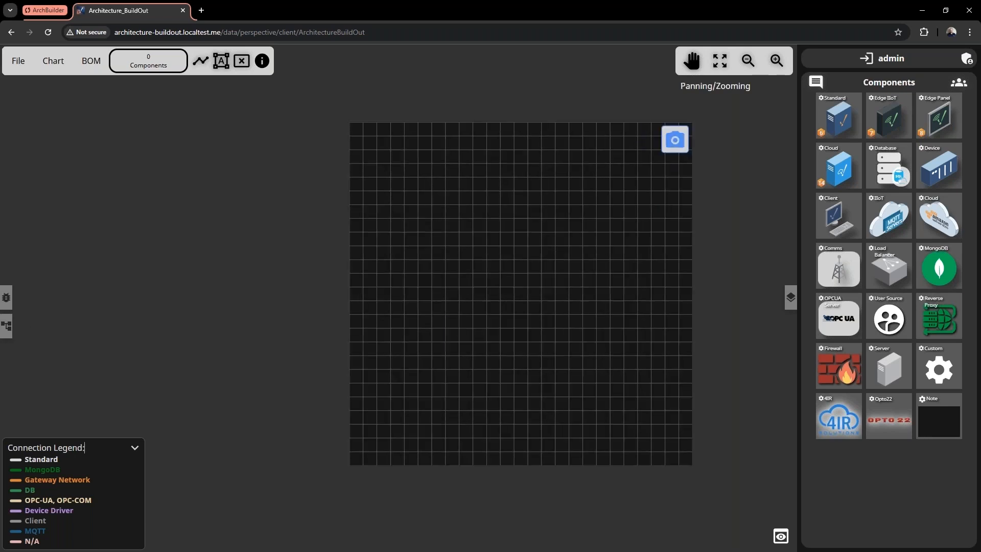
left_click(25, 64)
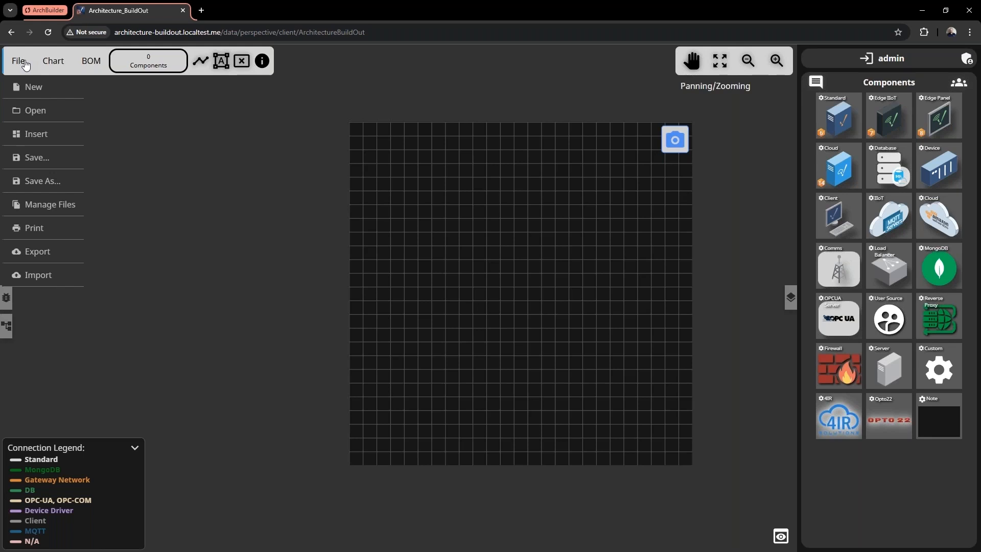
left_click(53, 61)
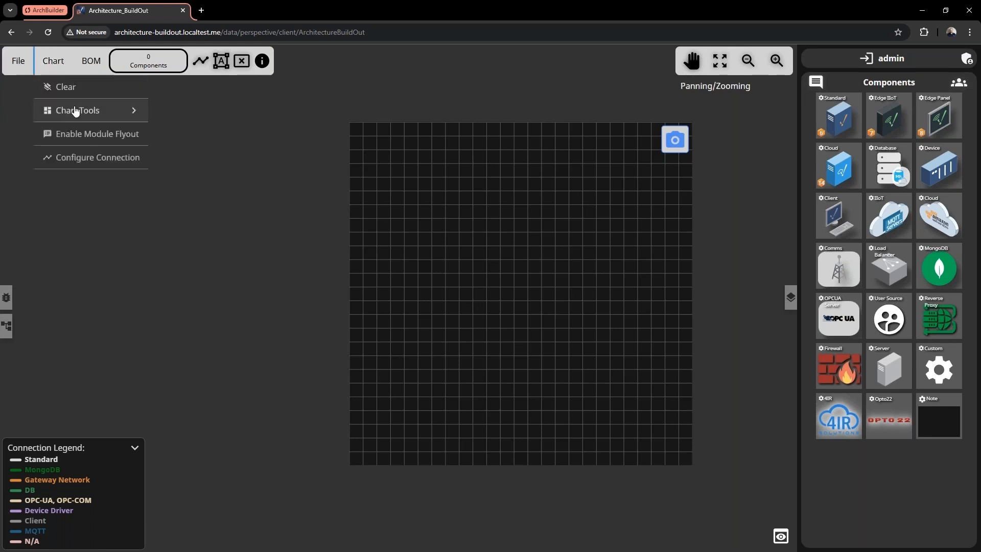
left_click(75, 110)
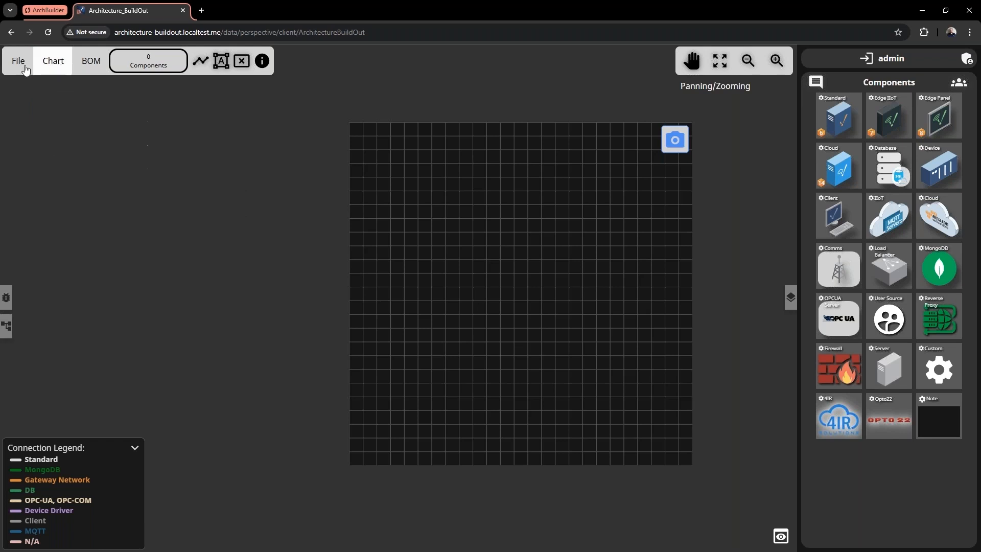
left_click_drag(482, 269, 409, 275)
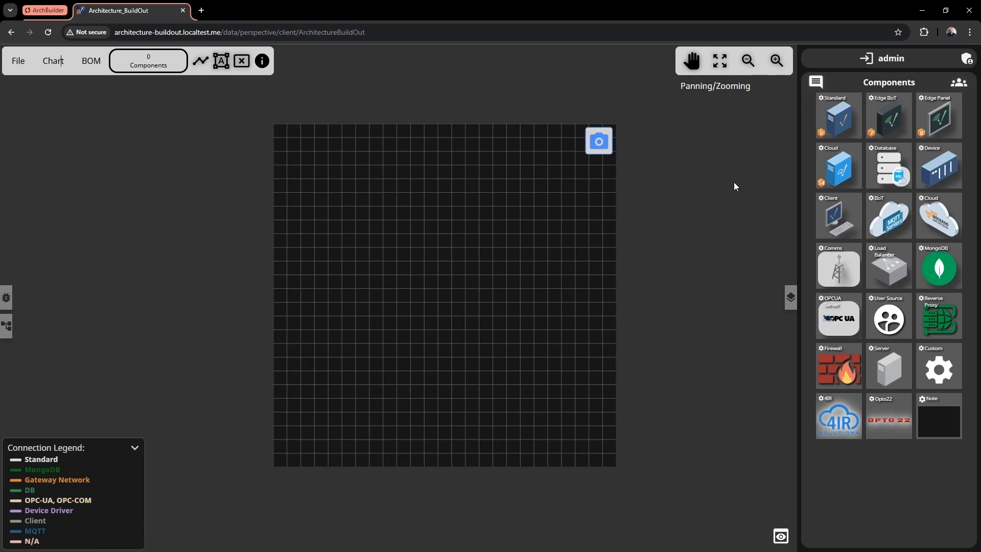
Place a Standard component near the middle of the canvas and a Database component to its left.
left_click_drag(843, 118, 392, 301)
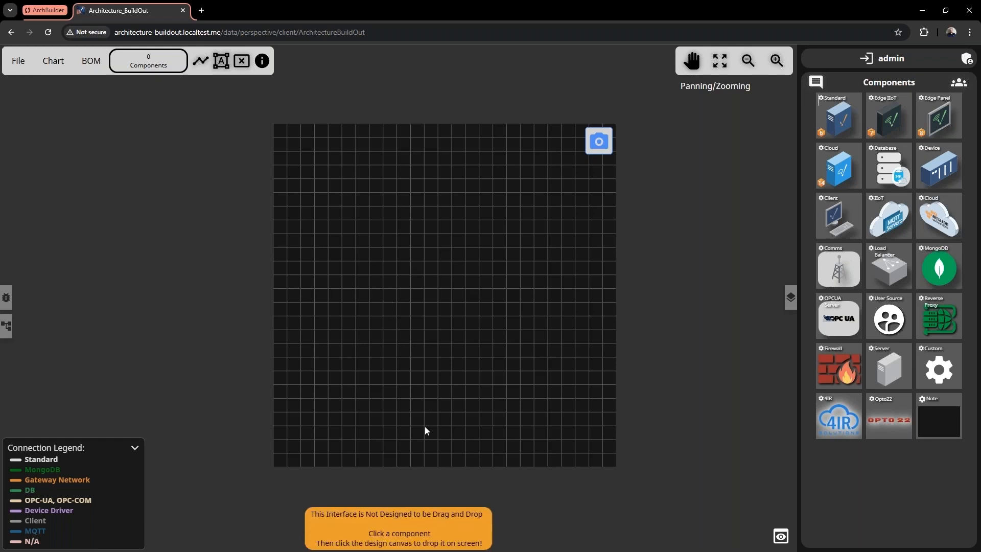
left_click(356, 527)
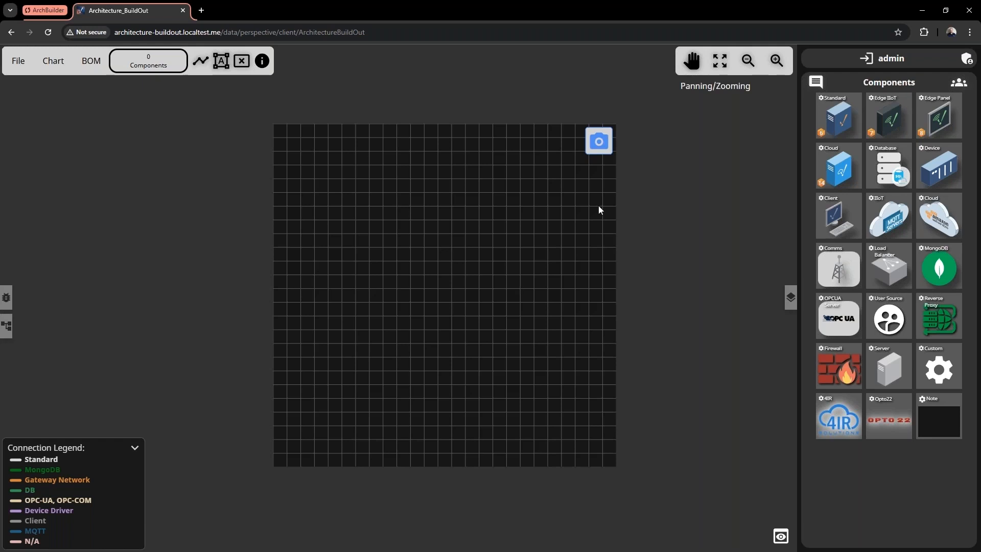
left_click(849, 114)
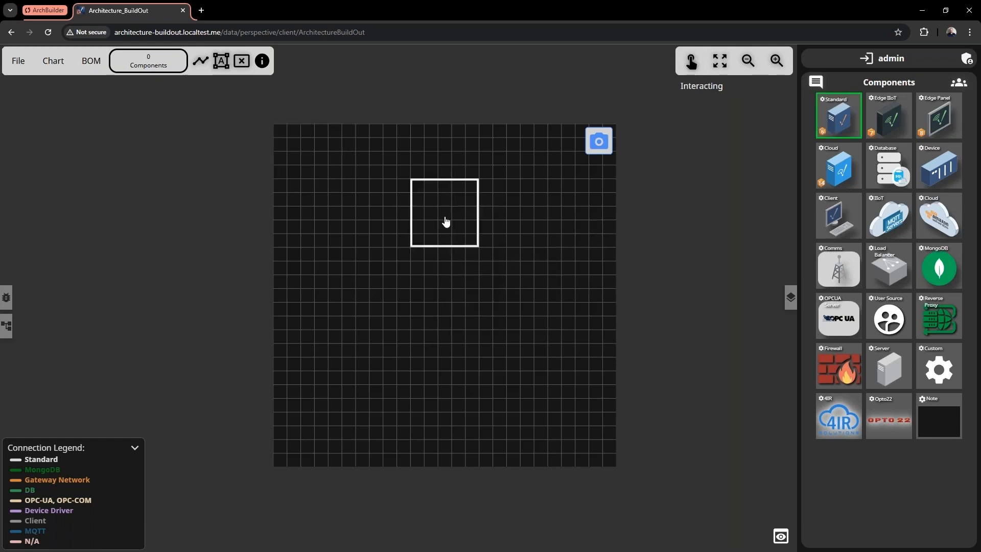
left_click(438, 307)
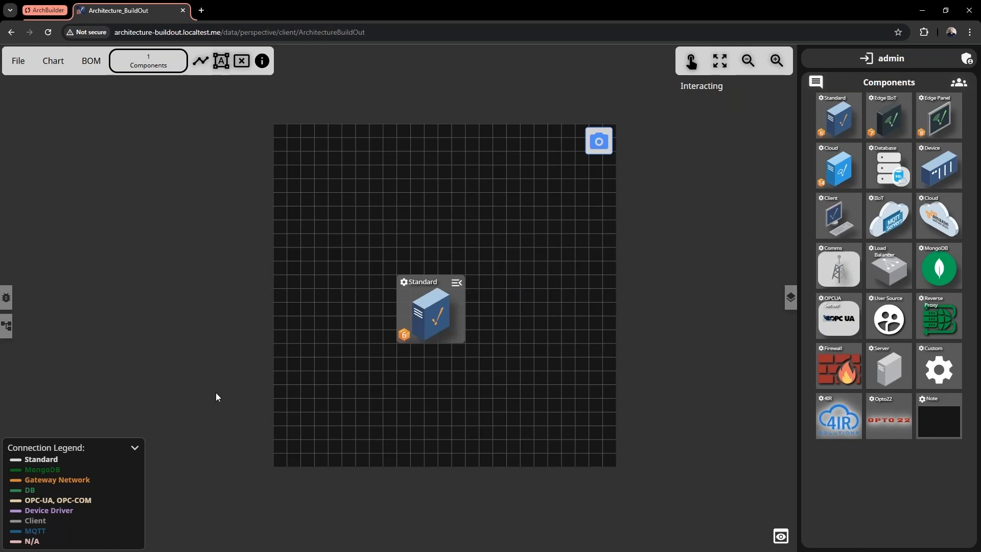
left_click(892, 173)
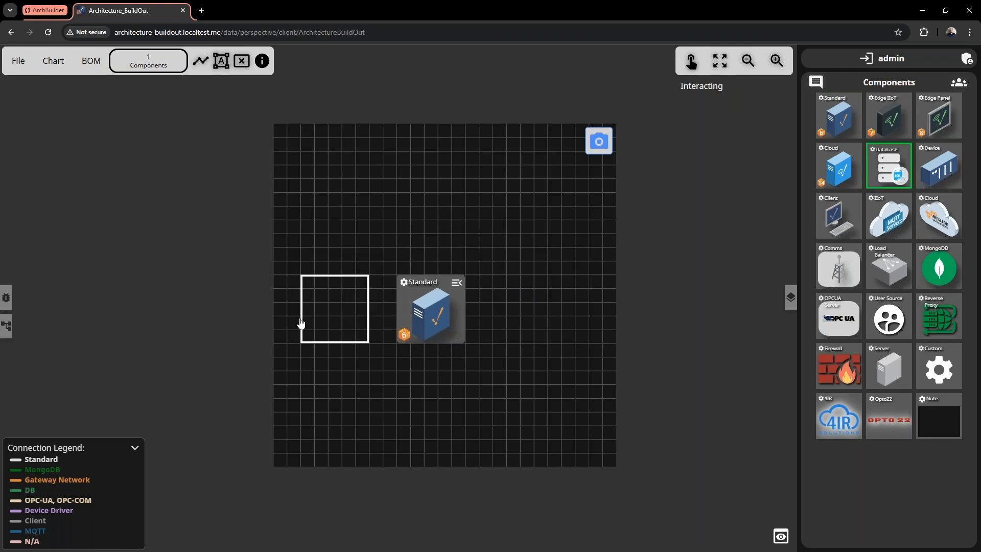
left_click(322, 306)
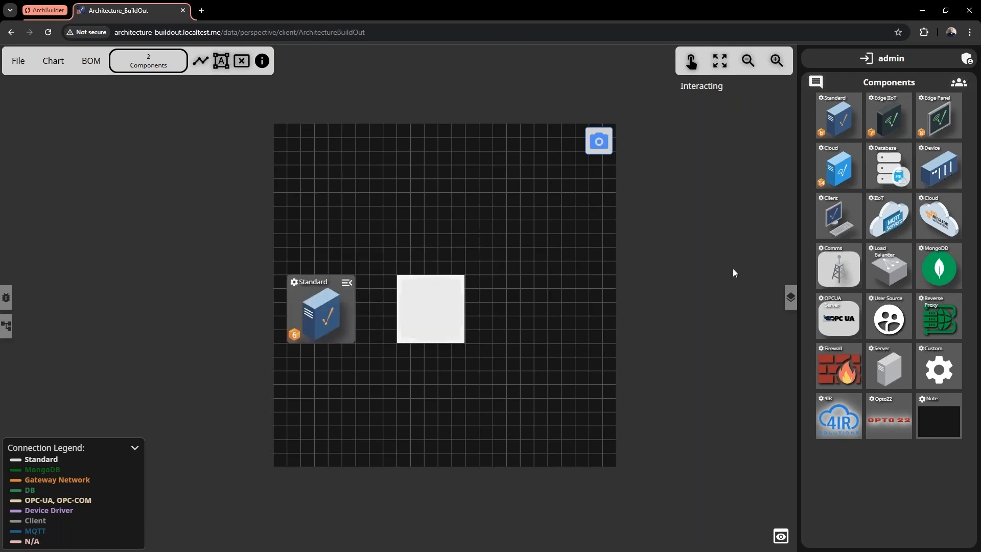
Place a Device component to the right of the Standard component and a Client component above the Standard component.
left_click(935, 169)
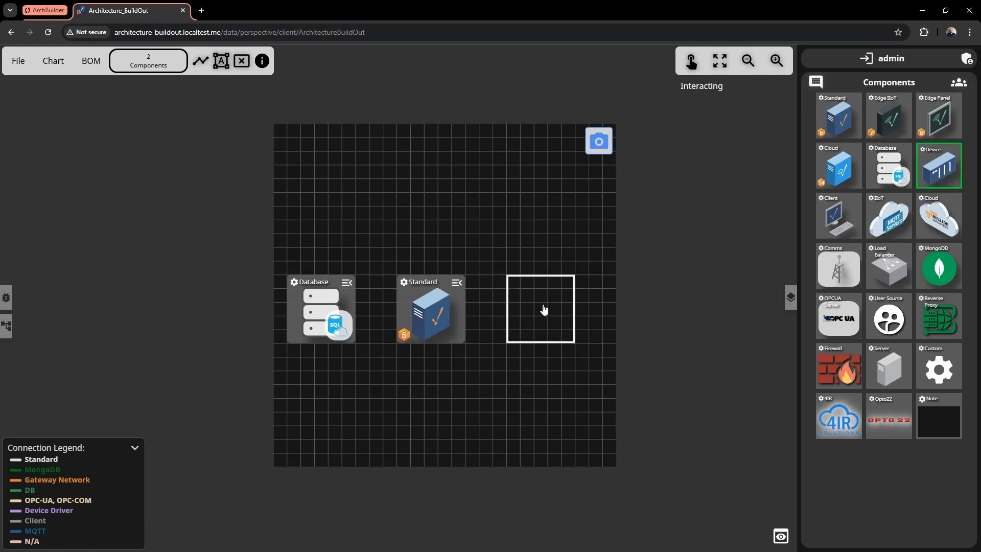
left_click(543, 308)
left_click(830, 224)
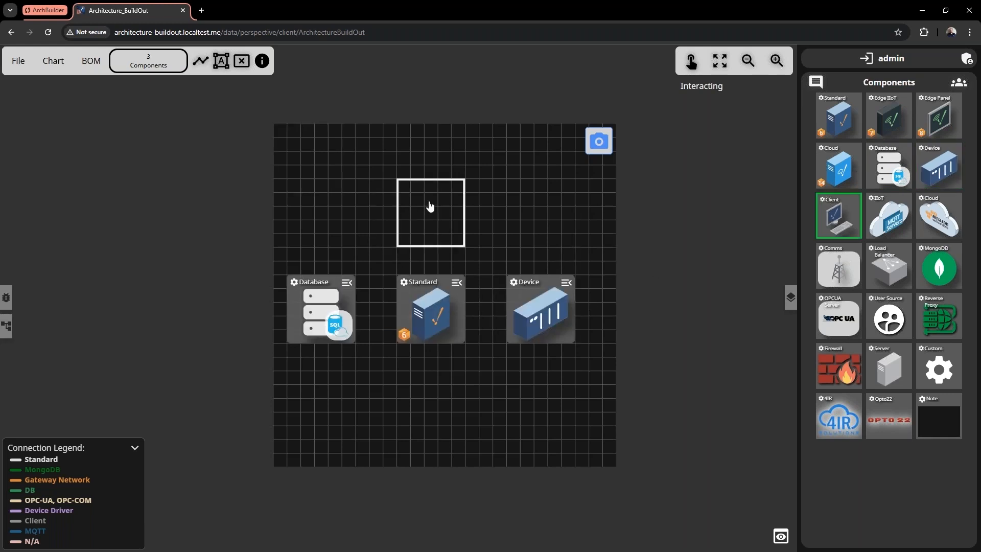
left_click(441, 203)
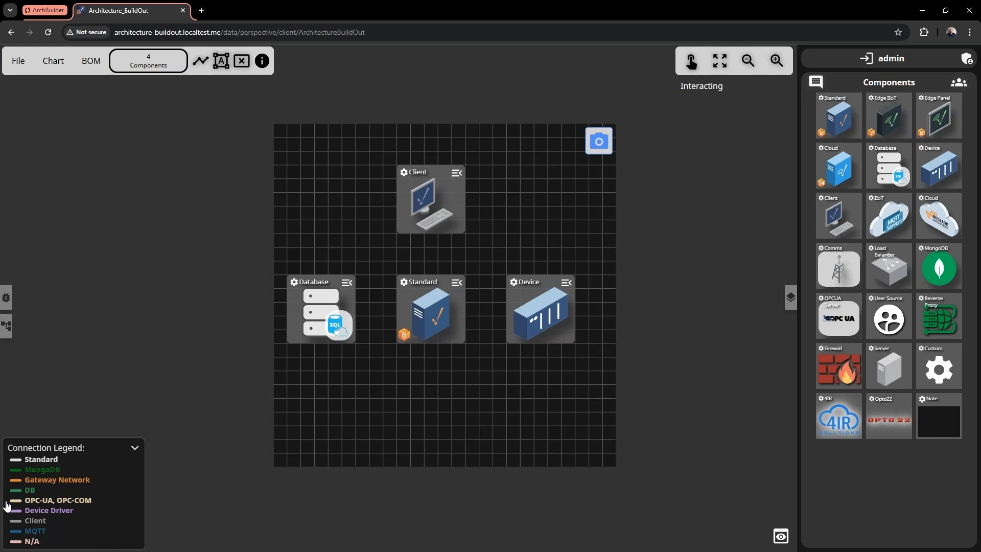
Create a segmented DB connection from the Database's right side to the Standard component's left side.
left_click(196, 63)
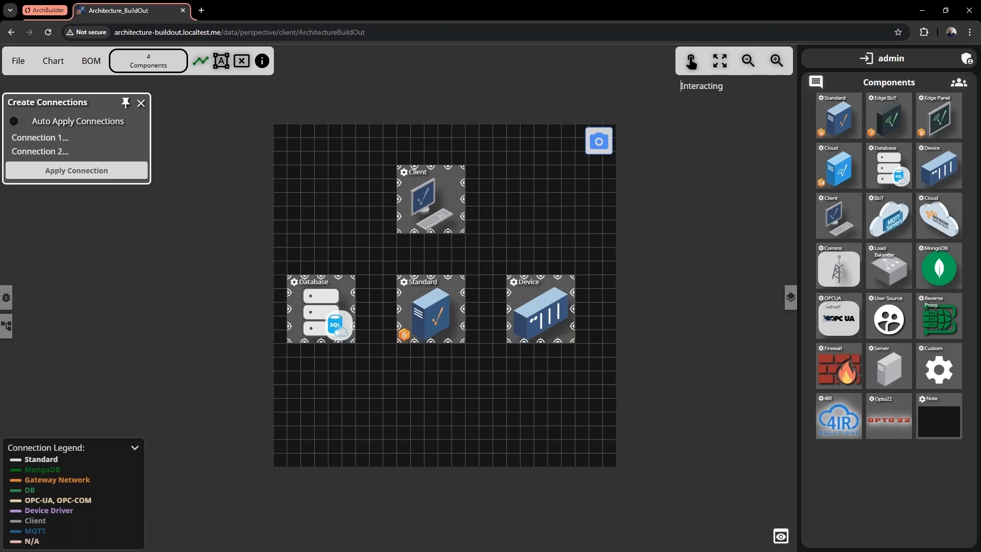
left_click(353, 310)
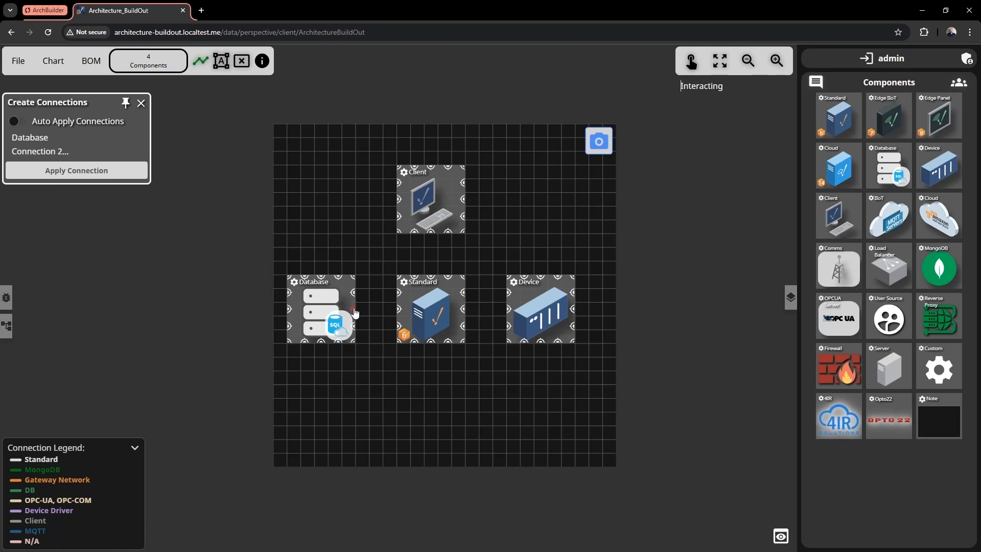
left_click(401, 312)
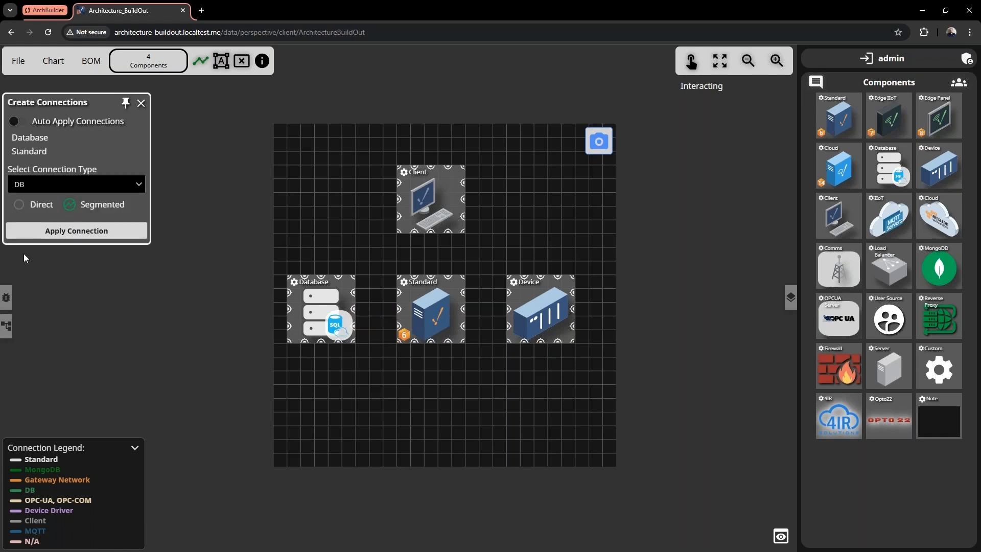
left_click(90, 189)
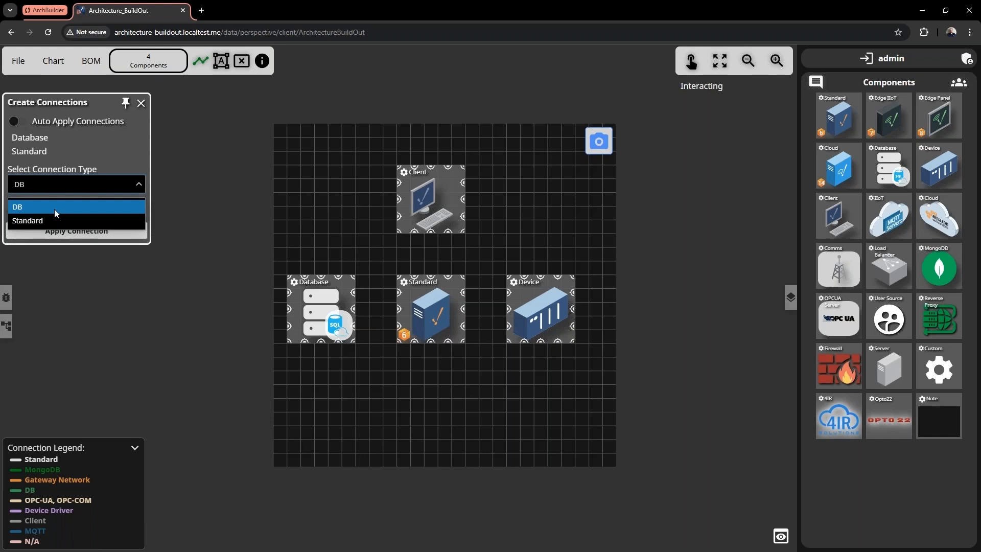
left_click(77, 233)
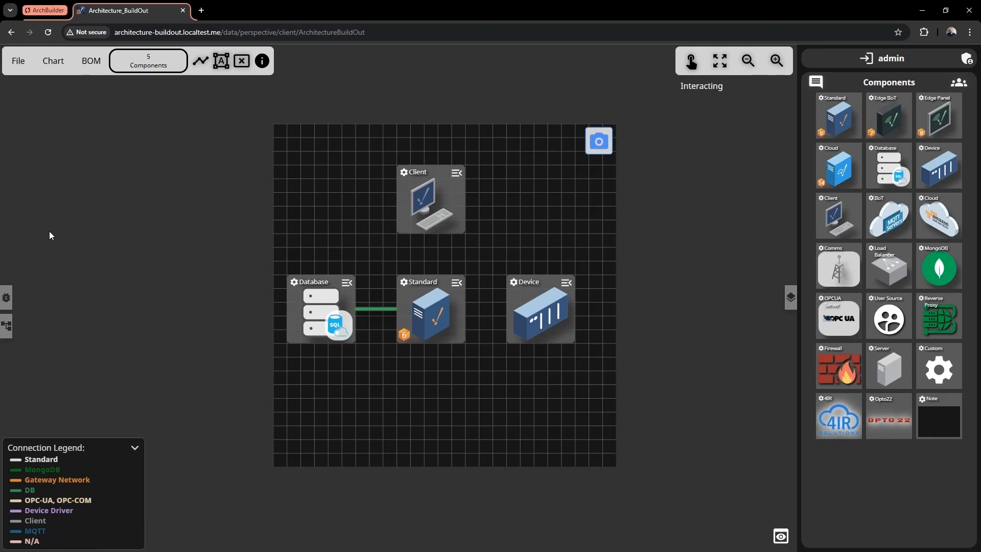
Start creating connections again, keeping the connection tool pinned and turning on Auto Apply Connections.
left_click(200, 60)
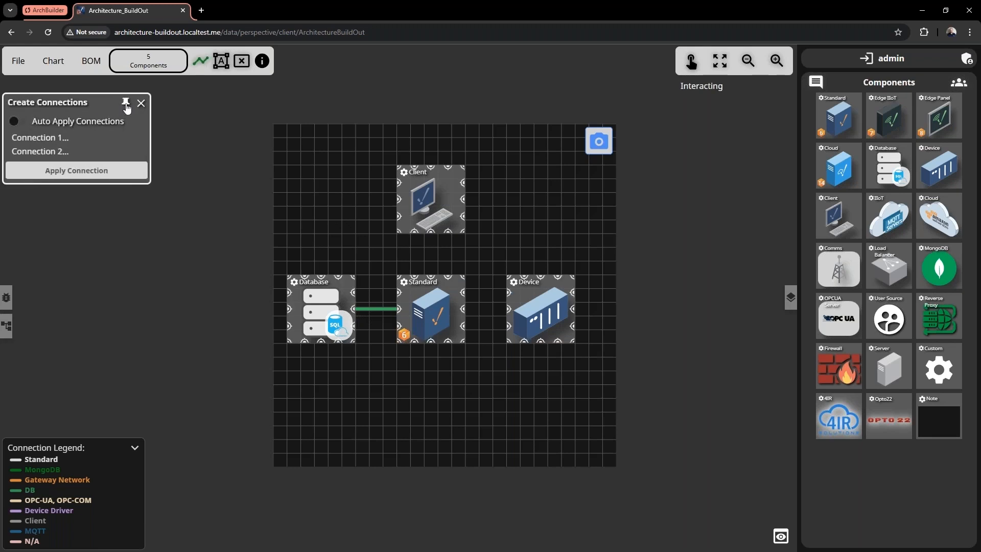
left_click(126, 104)
left_click(17, 123)
Connect the Client's bottom to the Standard component's top, and the Standard component's right side to the Device, then finish connecting.
left_click(430, 232)
left_click(431, 277)
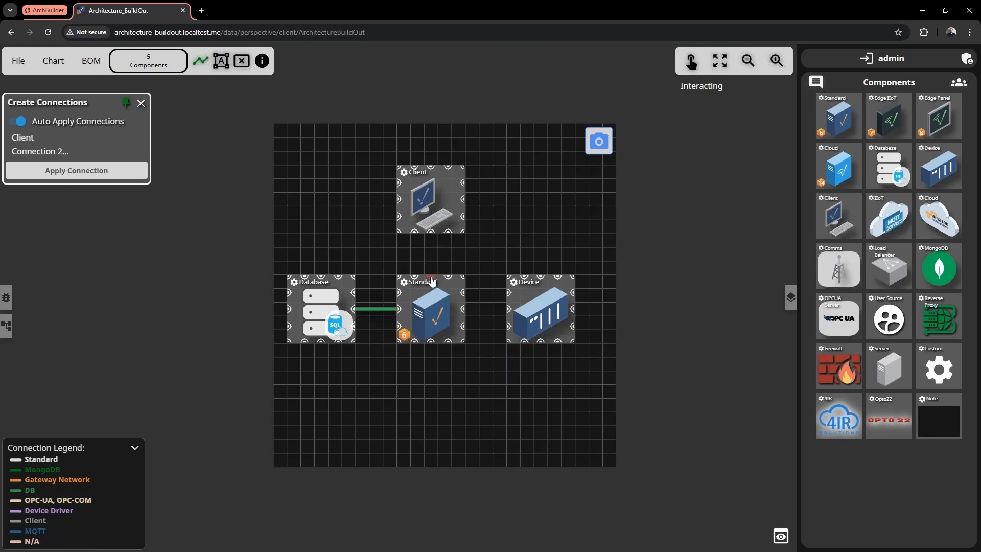
left_click(464, 310)
left_click(508, 309)
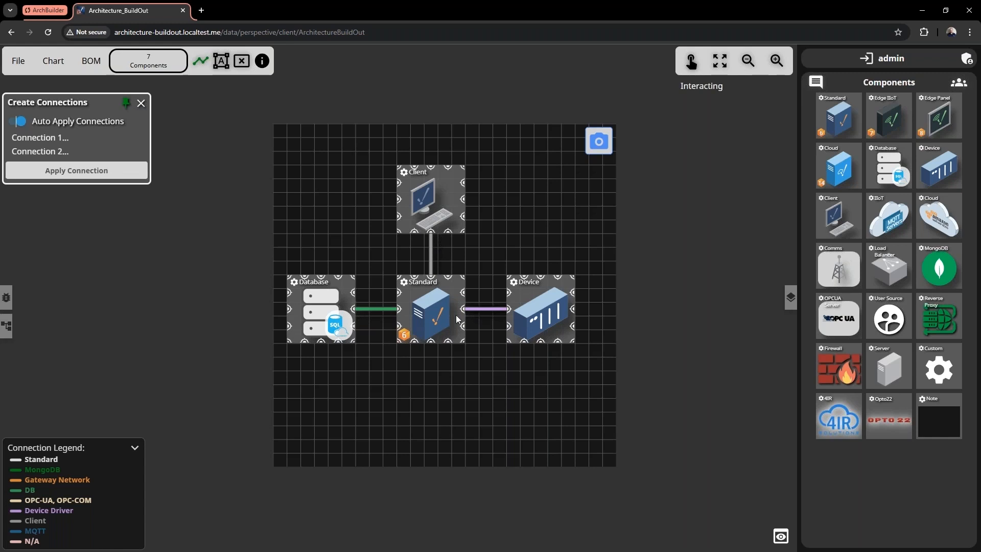
left_click(140, 104)
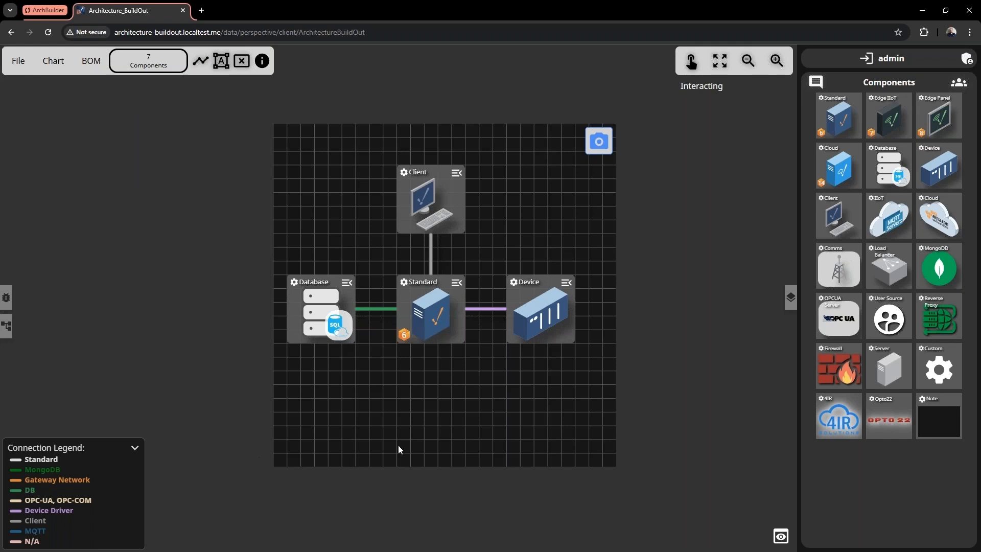
Change the connection type between the Standard and Device components to OPC-UA.
left_click(490, 309)
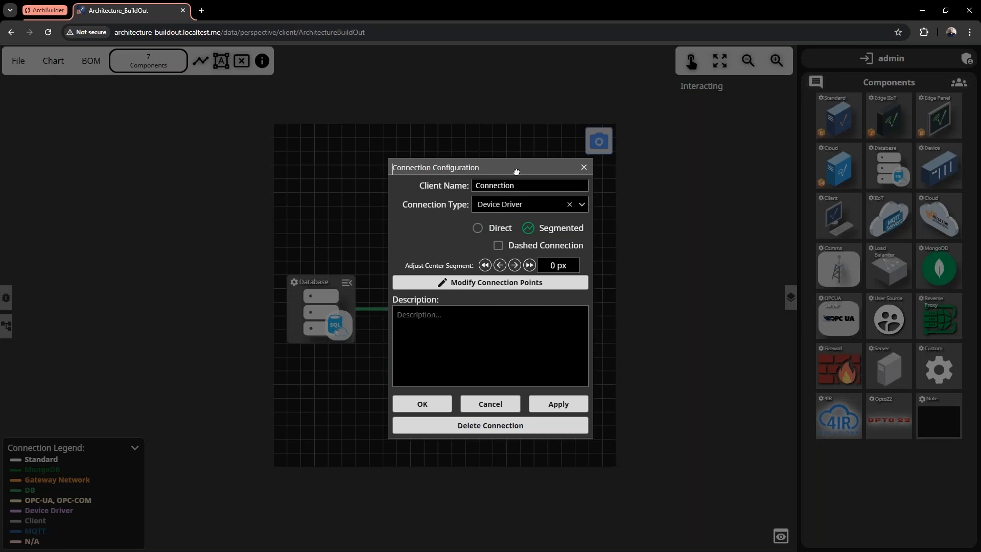
left_click_drag(516, 166, 721, 138)
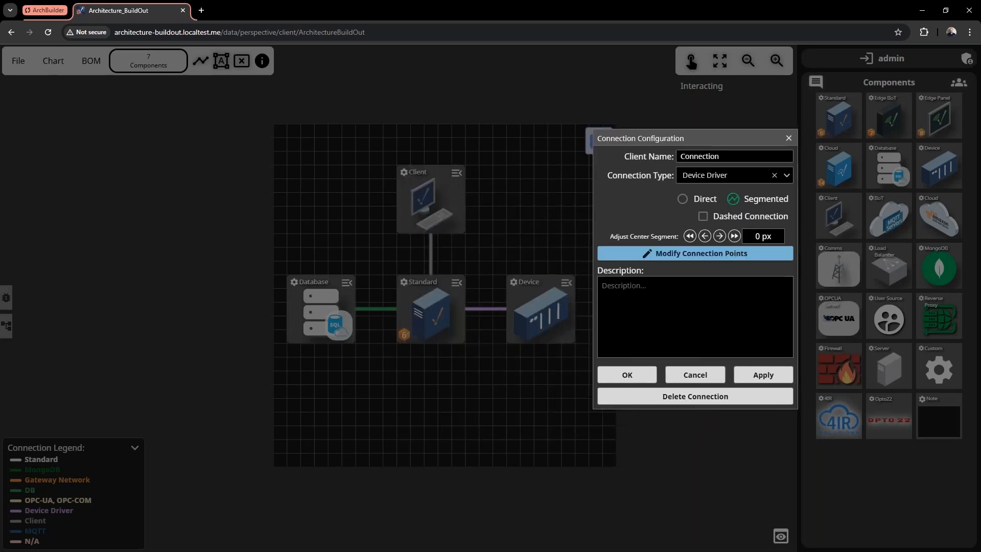
left_click(787, 175)
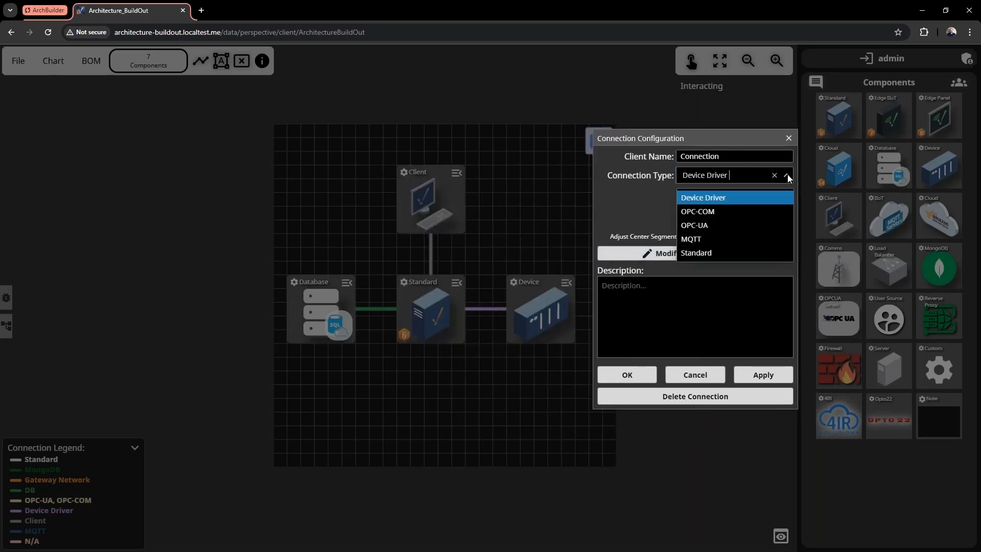
left_click(711, 225)
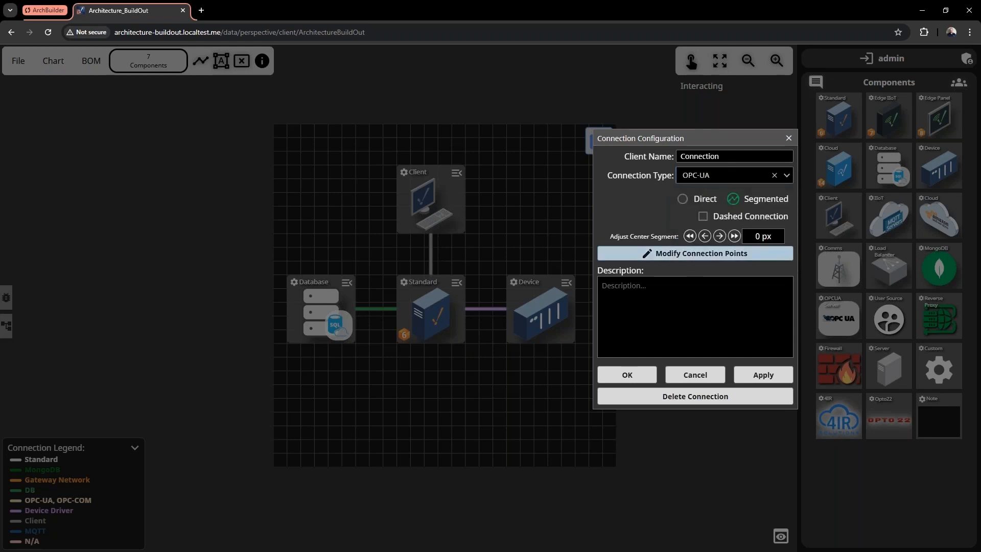
left_click(619, 380)
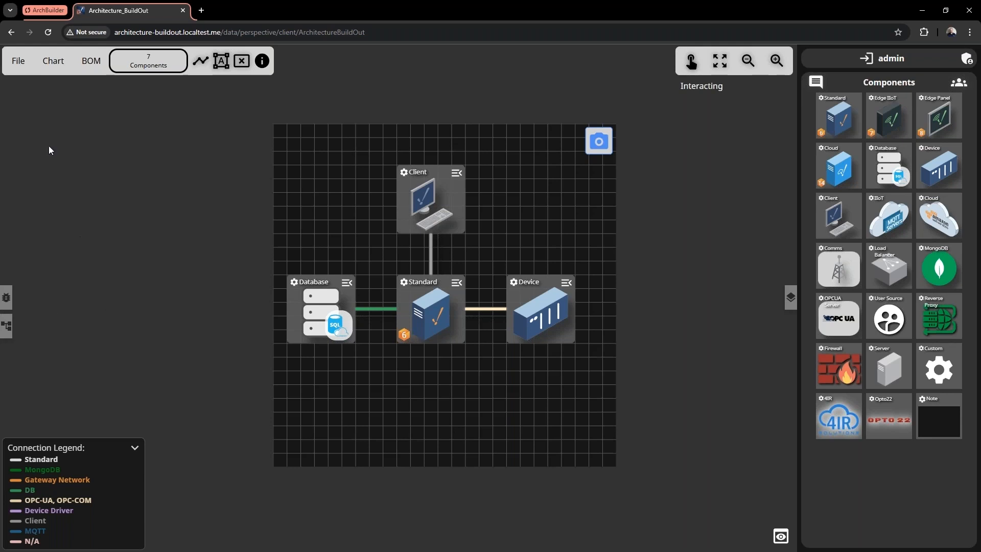
Save the architecture in the Templates folder with the filename Standard Architecture.
left_click(18, 61)
left_click(34, 158)
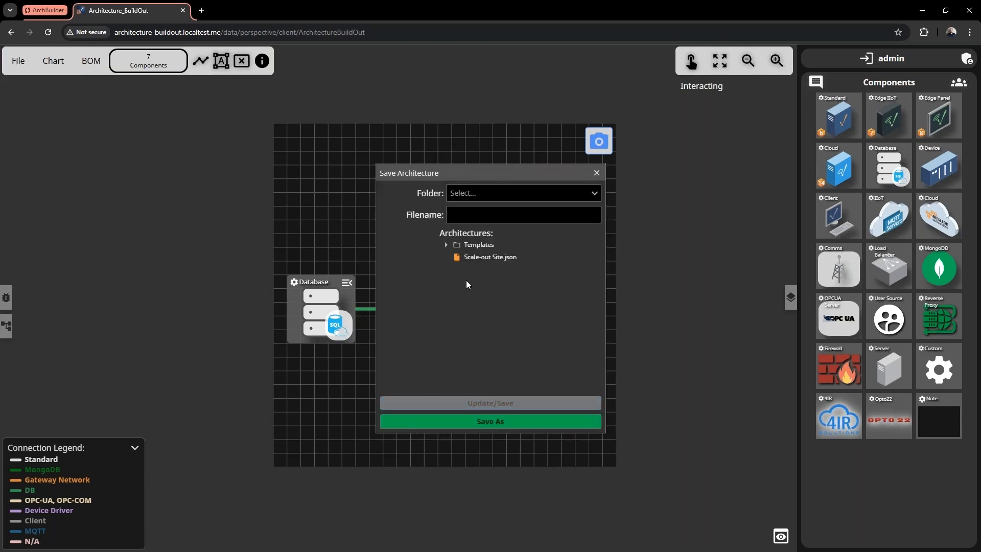
left_click(496, 198)
left_click(480, 214)
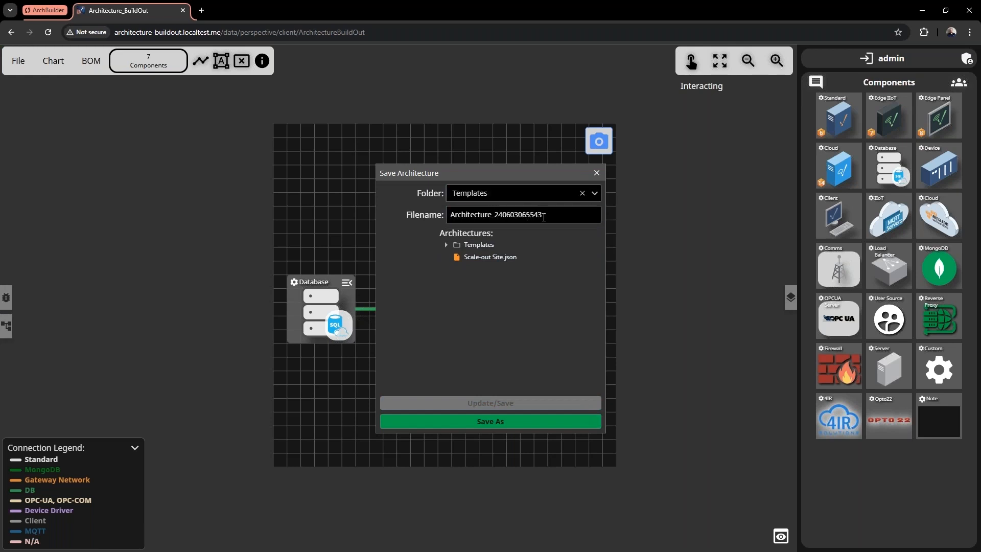
key("ctrl+a")
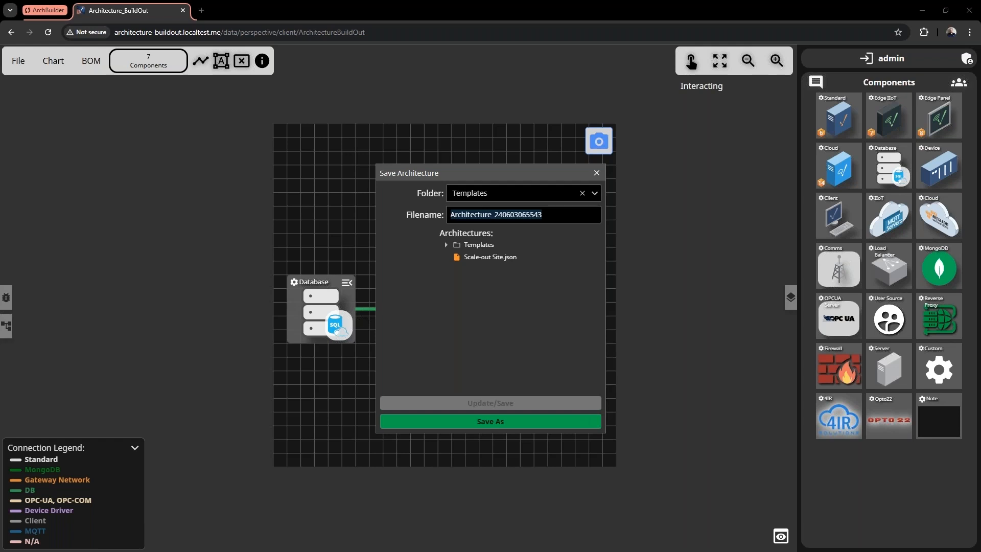
type("Standard Architecture")
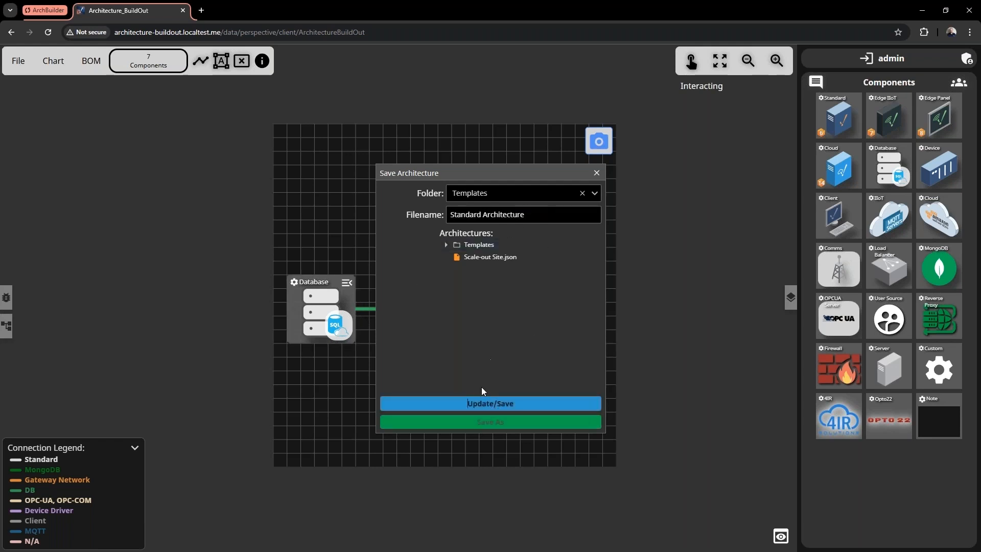
left_click(482, 403)
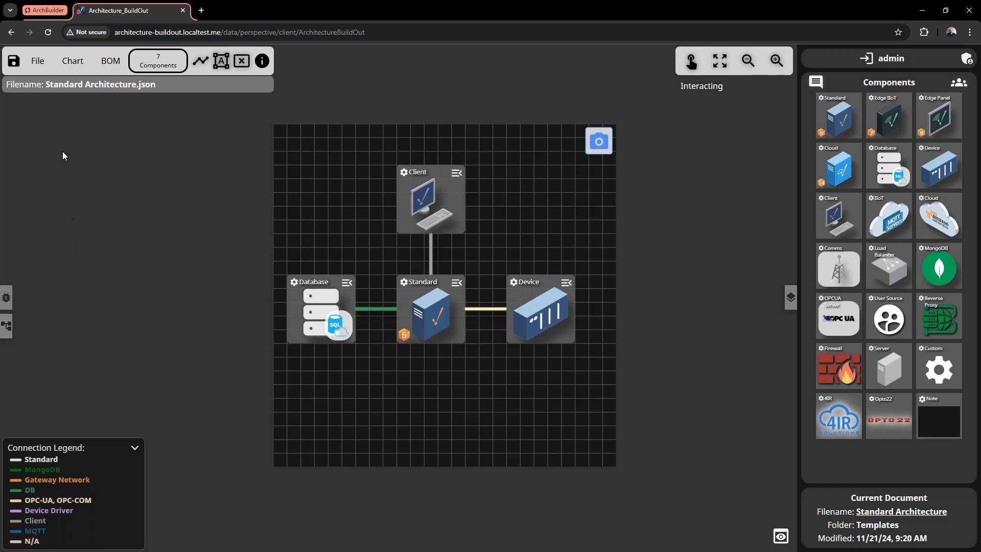
Start a new architecture without saving changes to the current Standard Architecture.
left_click(37, 62)
left_click(60, 96)
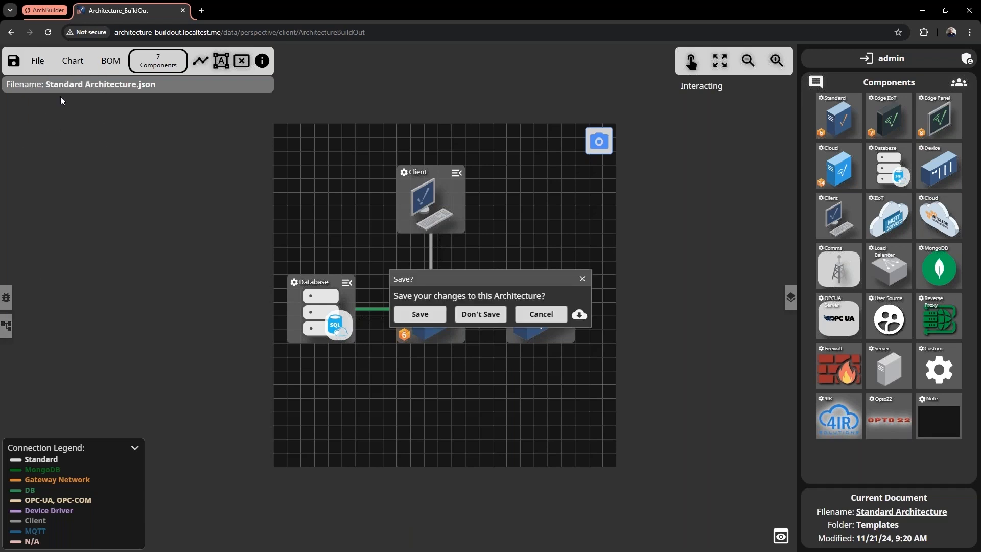
left_click(481, 320)
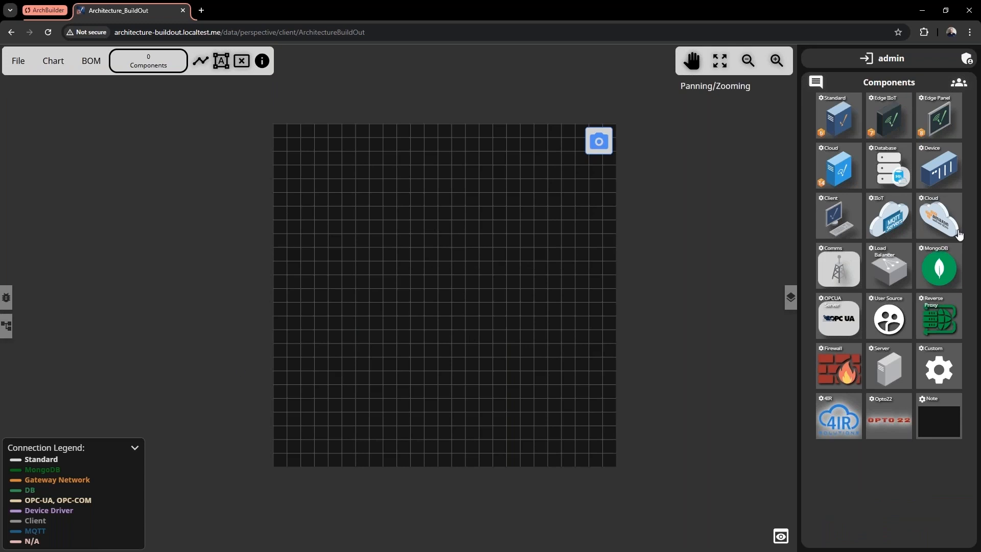
Place an Edge IIoT component with a Device below it, and connect the Edge IIoT's bottom to the Device's top.
left_click_drag(889, 116, 431, 213)
left_click_drag(942, 167, 432, 334)
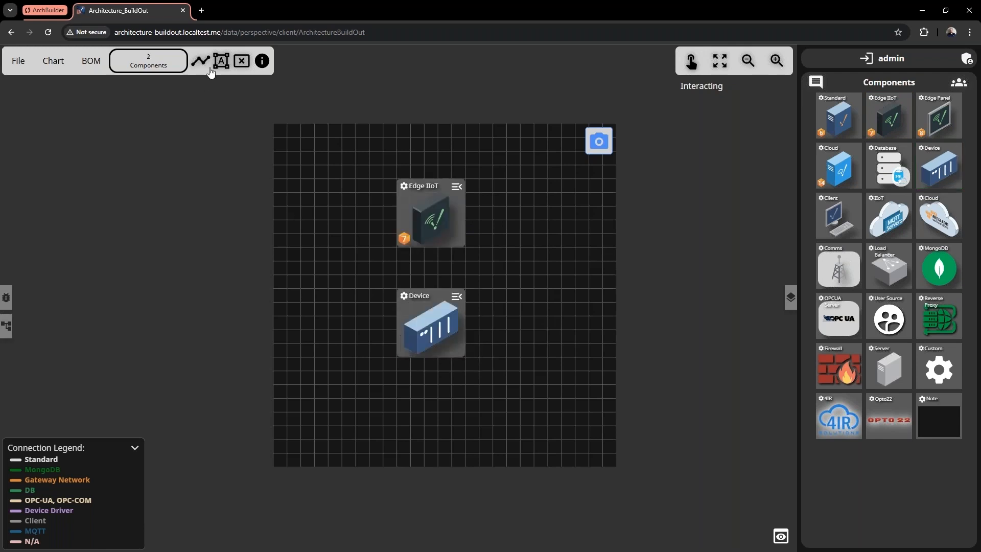
left_click(430, 246)
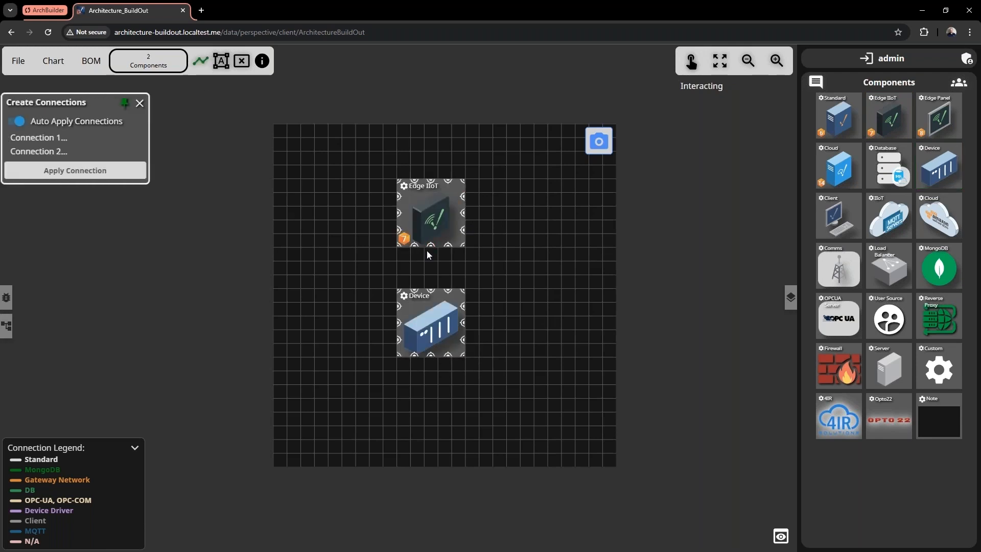
left_click(430, 293)
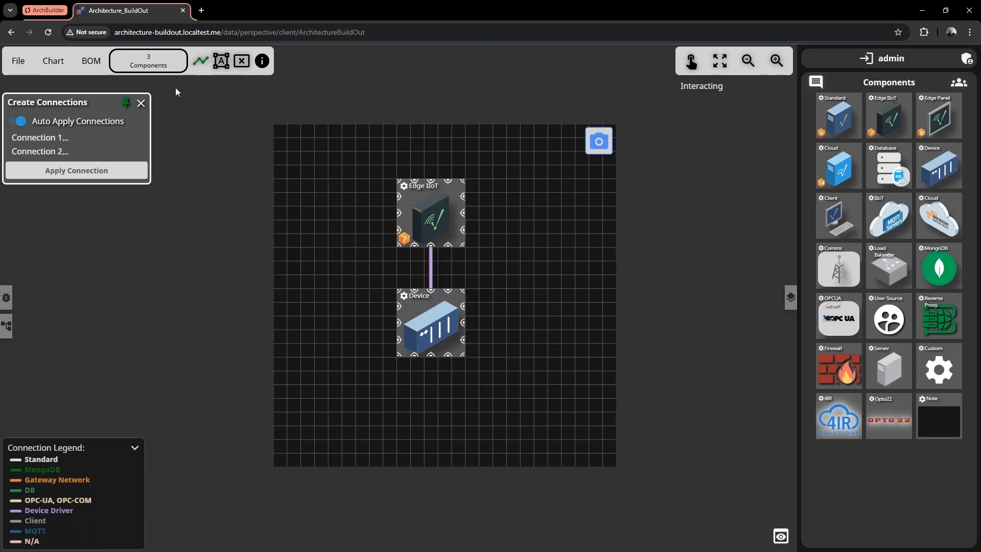
left_click(140, 104)
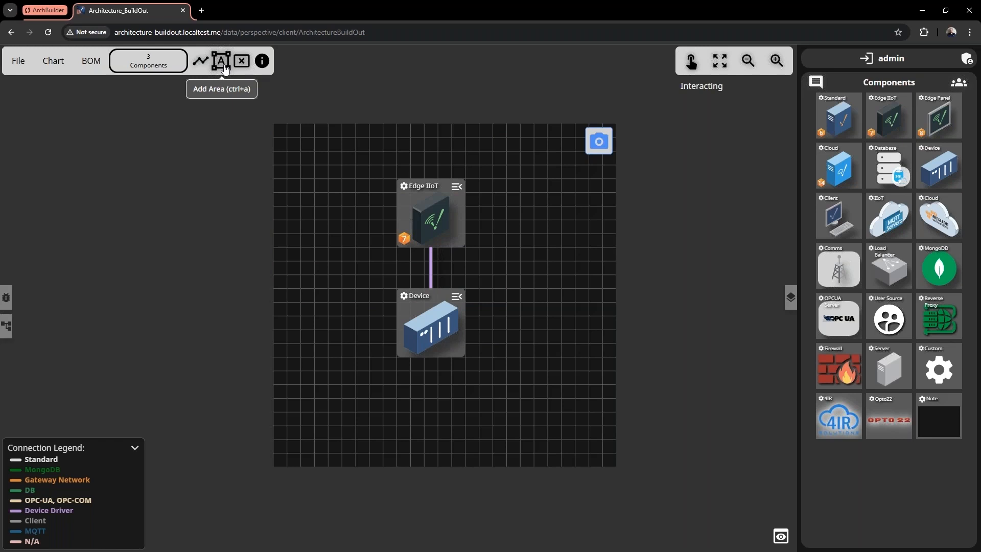
Draw an area around the Edge IIoT and Device components and name it Edge Site.
left_click(225, 70)
left_click_drag(383, 164, 484, 385)
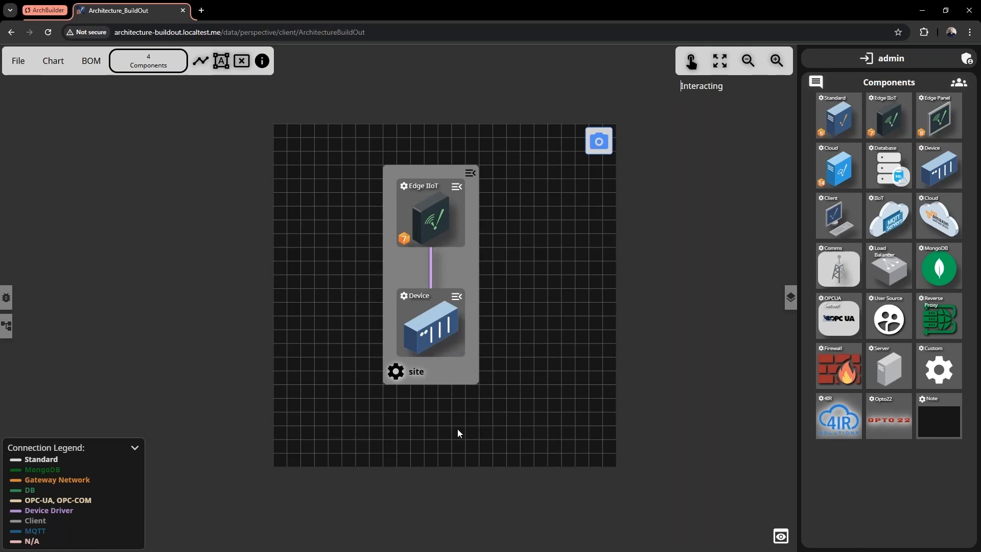
left_click(397, 374)
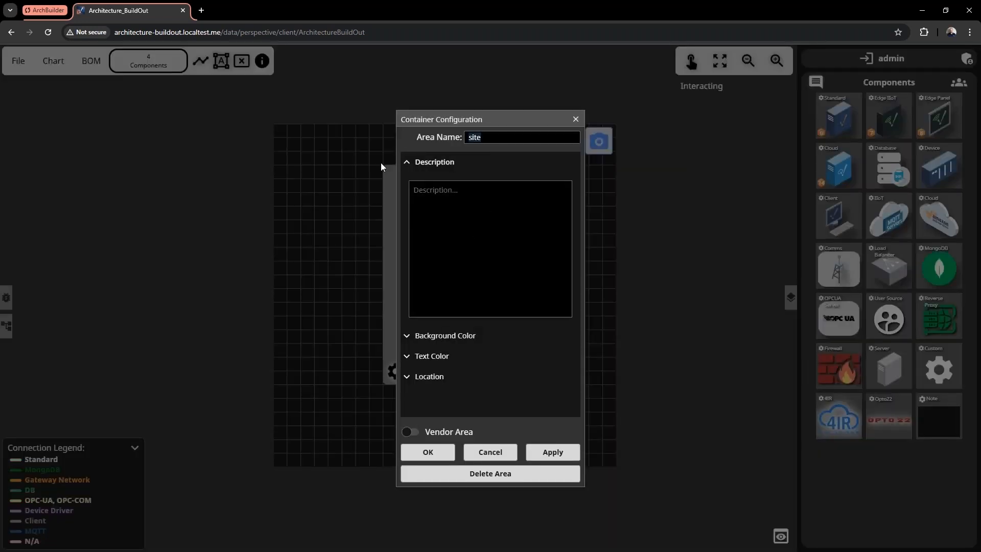
type("Edge Site")
Give the area a semi-transparent green background color, #00D900, and accept the configuration.
left_click(407, 336)
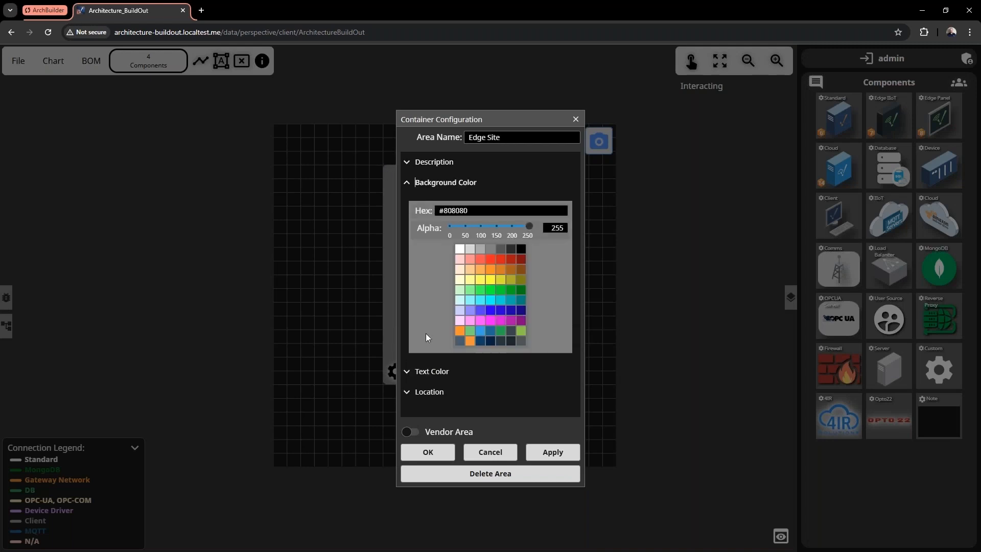
left_click(500, 294)
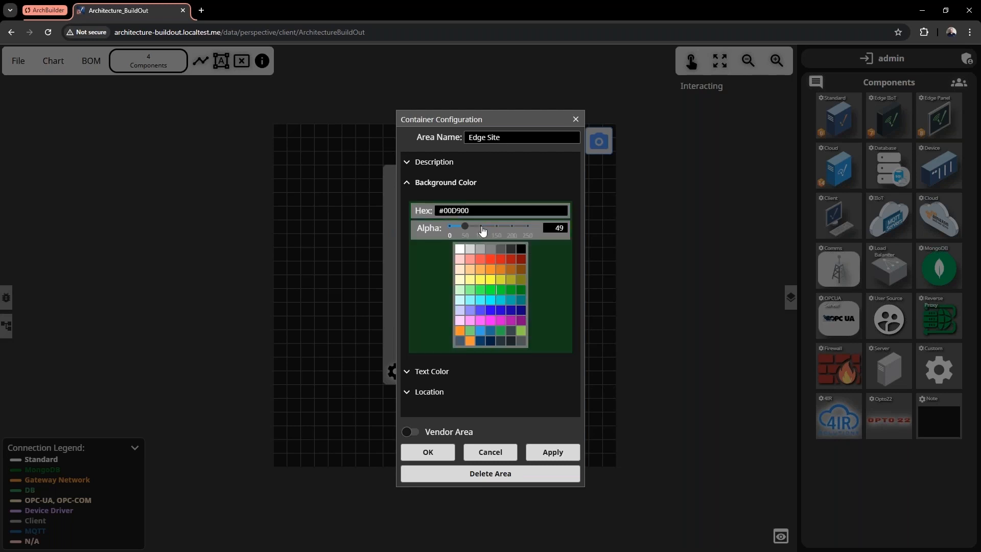
mouse_move(482, 227)
left_mouse_down()
mouse_move(461, 226)
mouse_move(491, 224)
mouse_move(482, 226)
left_mouse_up()
left_click(551, 452)
left_click(427, 452)
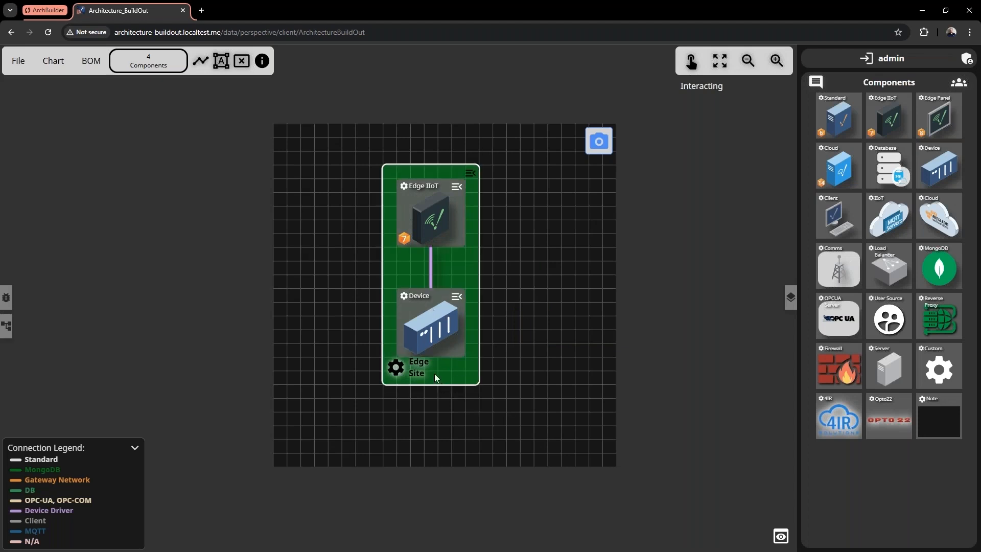
Save the architecture in the Templates folder with the filename Edge Site.
left_click(18, 60)
left_click(28, 176)
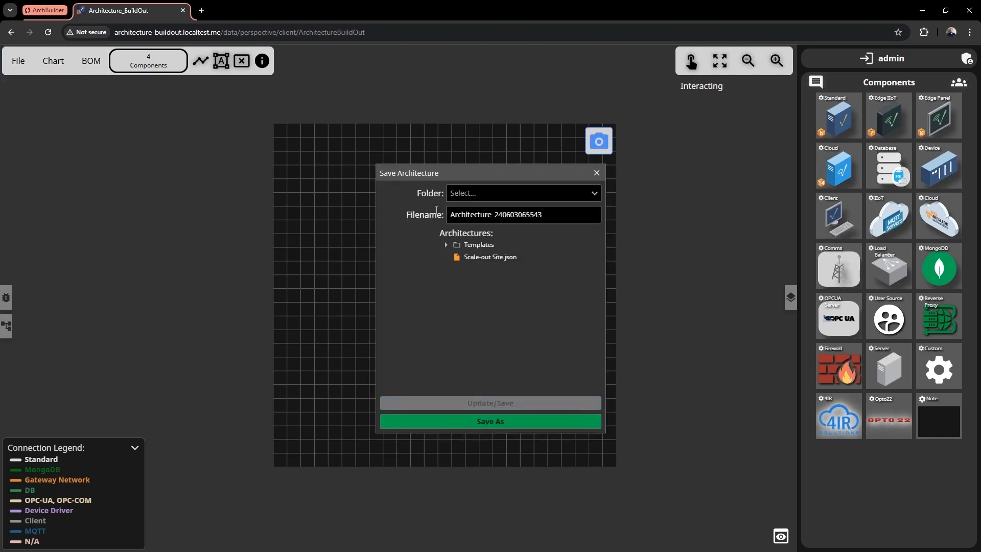
left_click(492, 197)
left_click(491, 214)
double_click(551, 215)
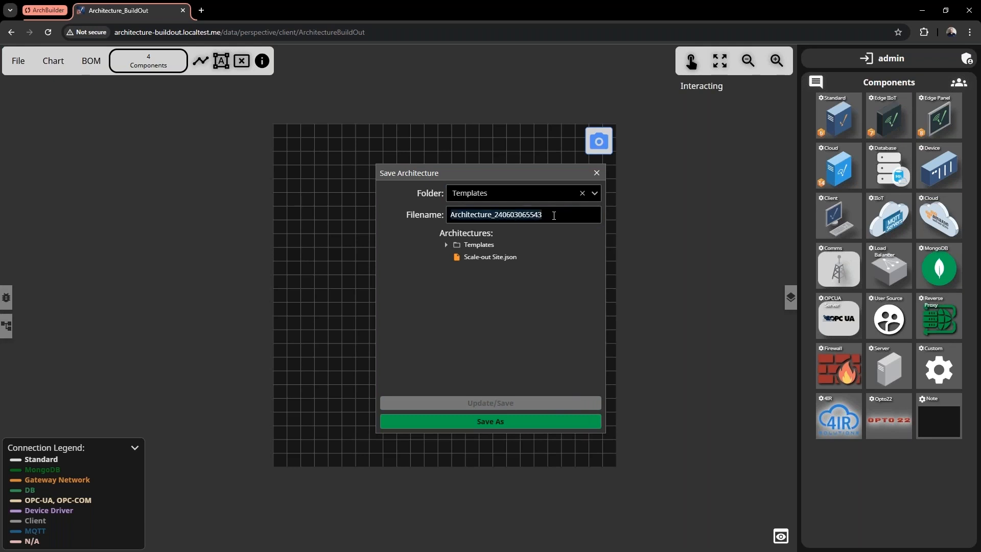
type("Edge Site")
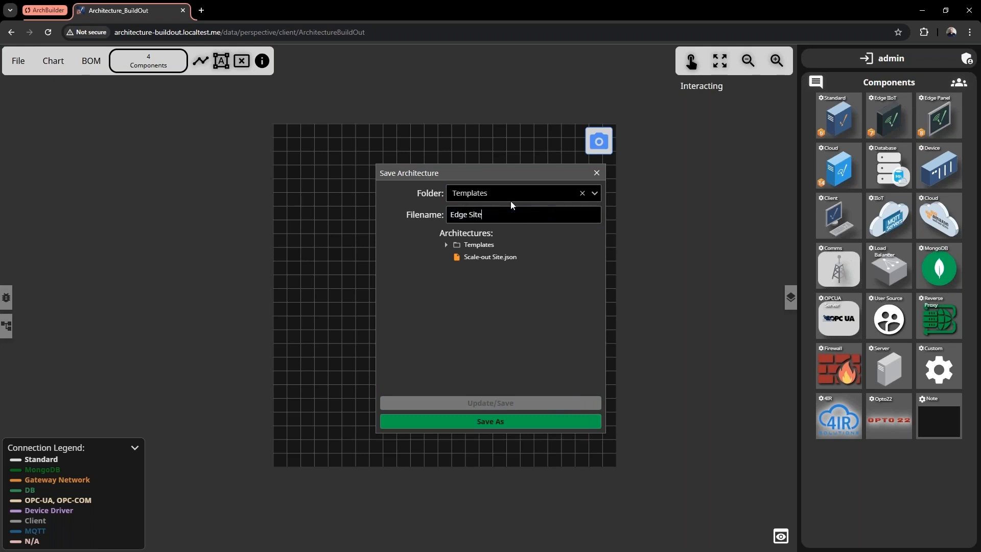
left_click(484, 404)
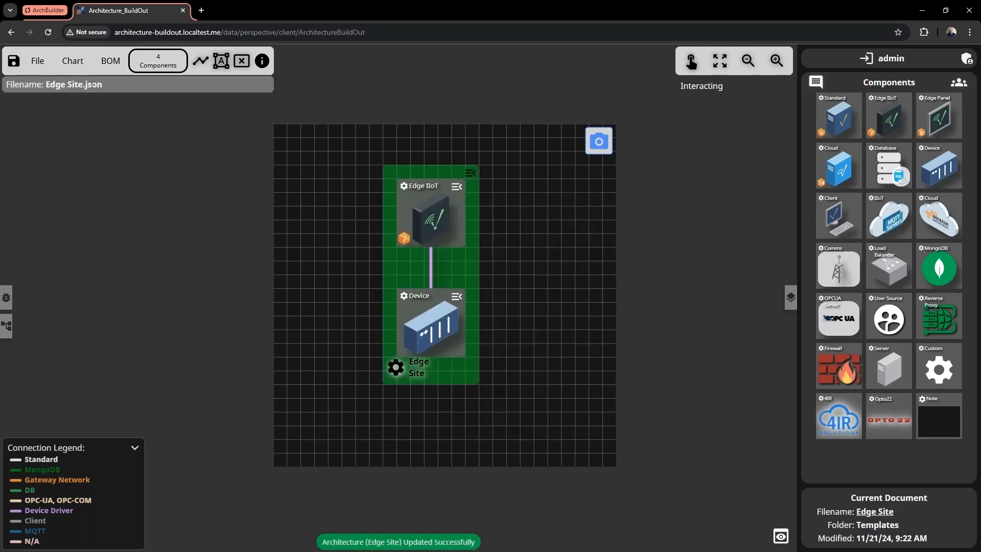
Clear the canvas with a new architecture and load the saved Scale-out Site.json.
left_click(38, 61)
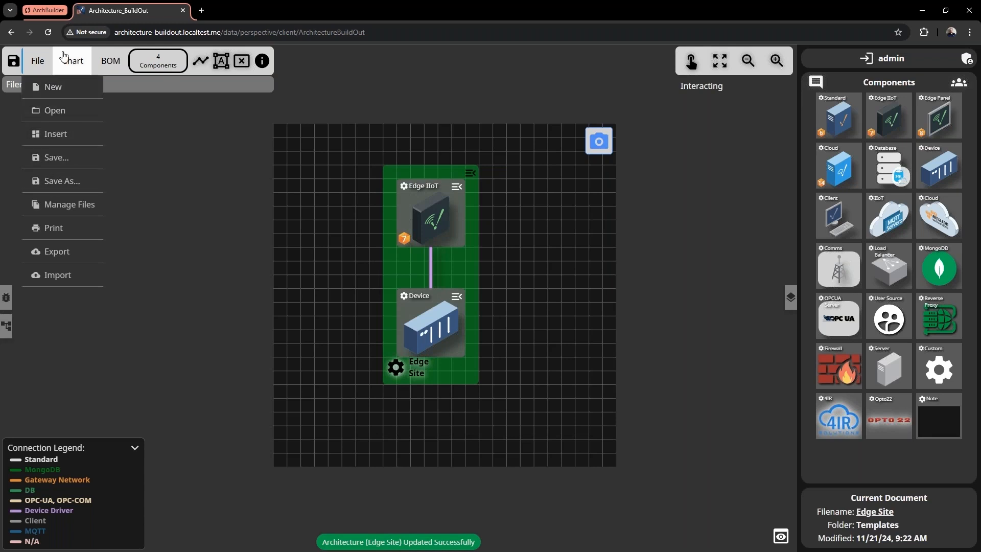
left_click(76, 66)
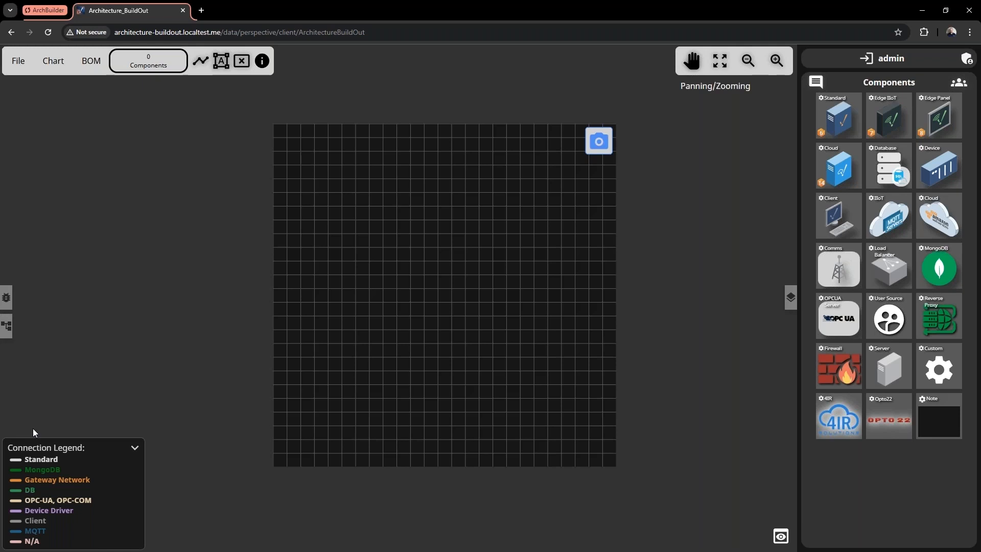
left_click(20, 64)
left_click(31, 107)
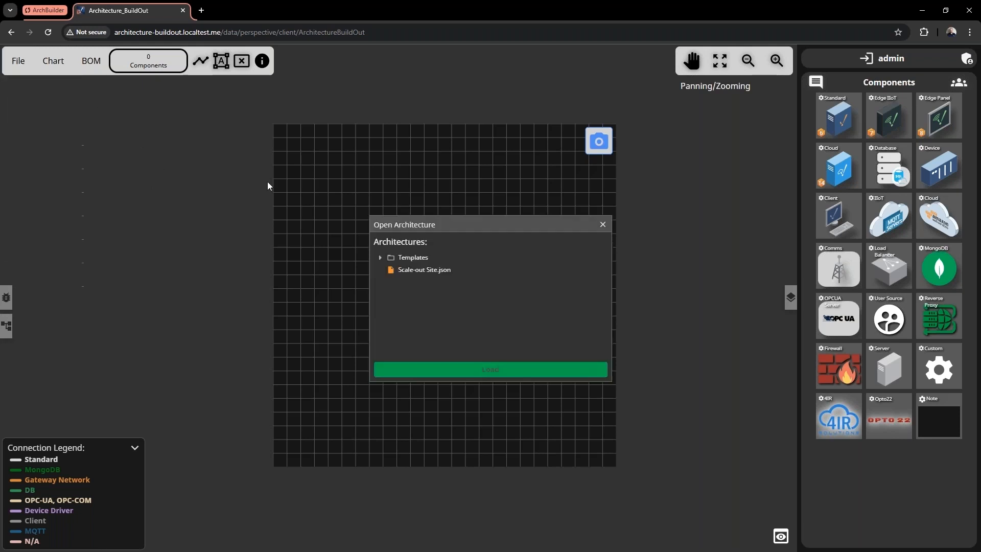
left_click(399, 270)
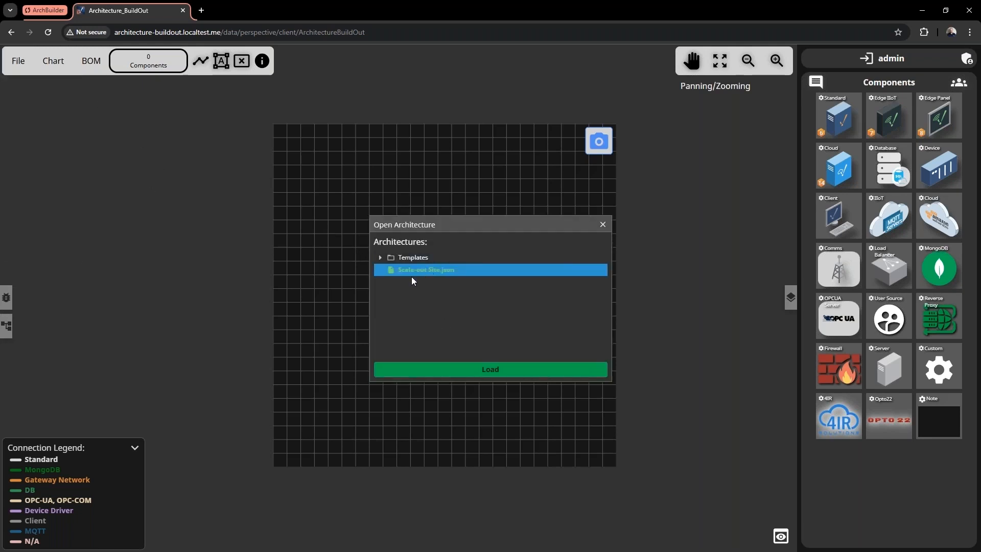
left_click(484, 373)
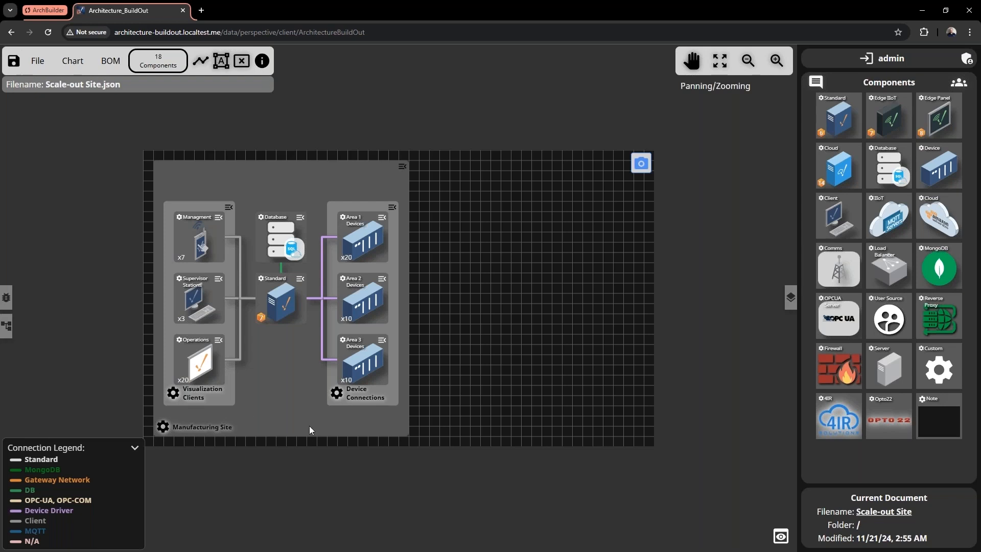
Switch the canvas to interacting mode and widen the Manufacturing Site area by extending its right edge.
left_click(691, 62)
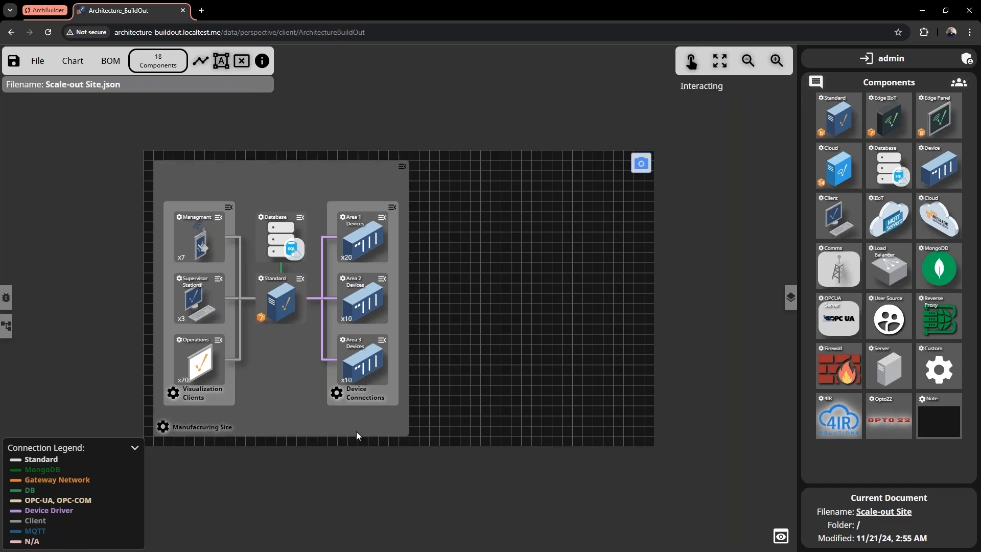
right_click(363, 395)
mouse_move(415, 407)
left_click(477, 390)
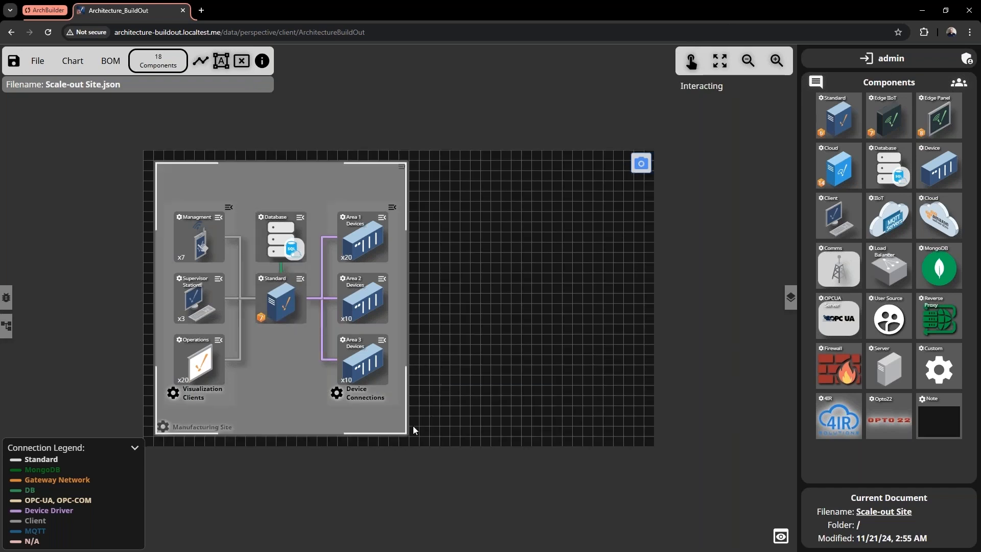
left_click_drag(413, 425, 498, 428)
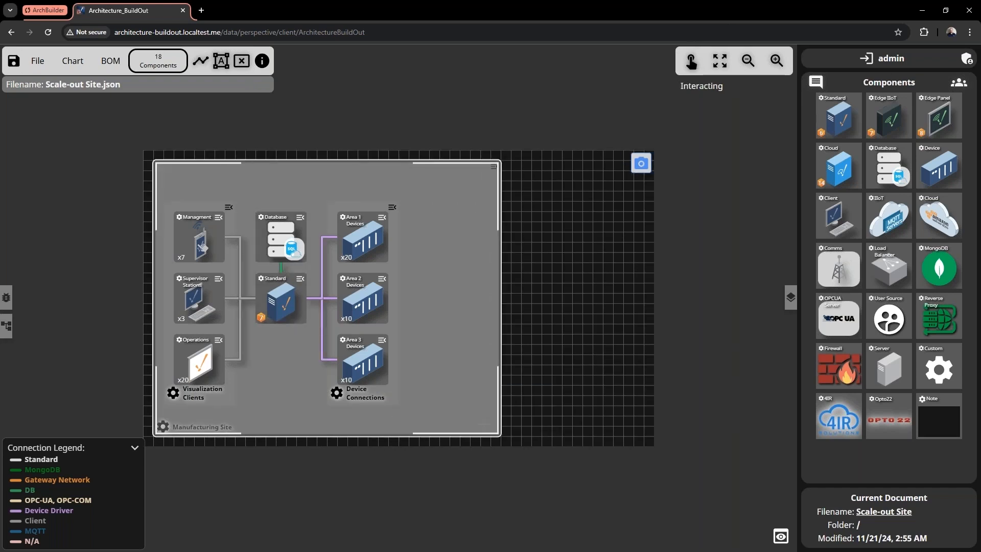
left_click(599, 370)
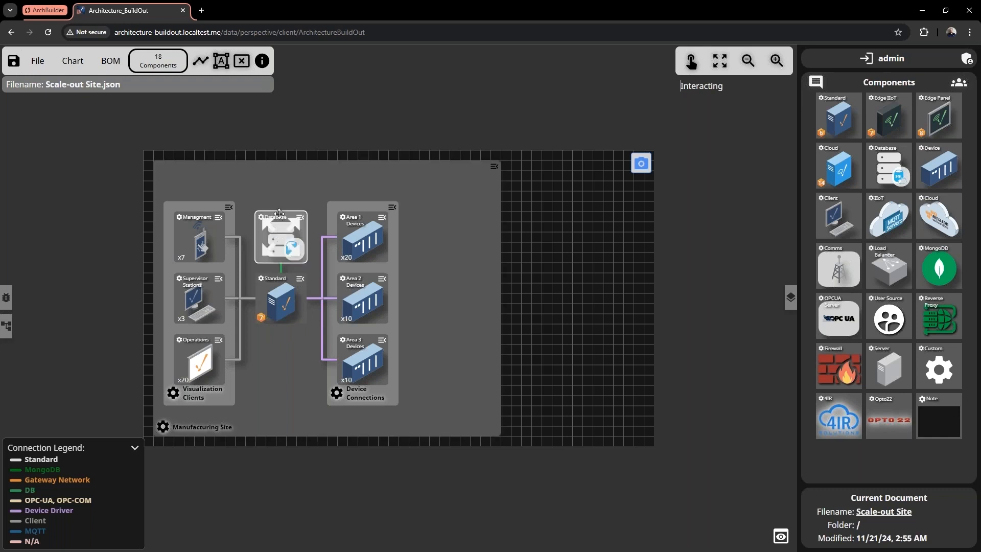
Move the Database component up and relocate the Device Connections container with its devices toward the site's right edge.
left_click_drag(279, 215, 279, 184)
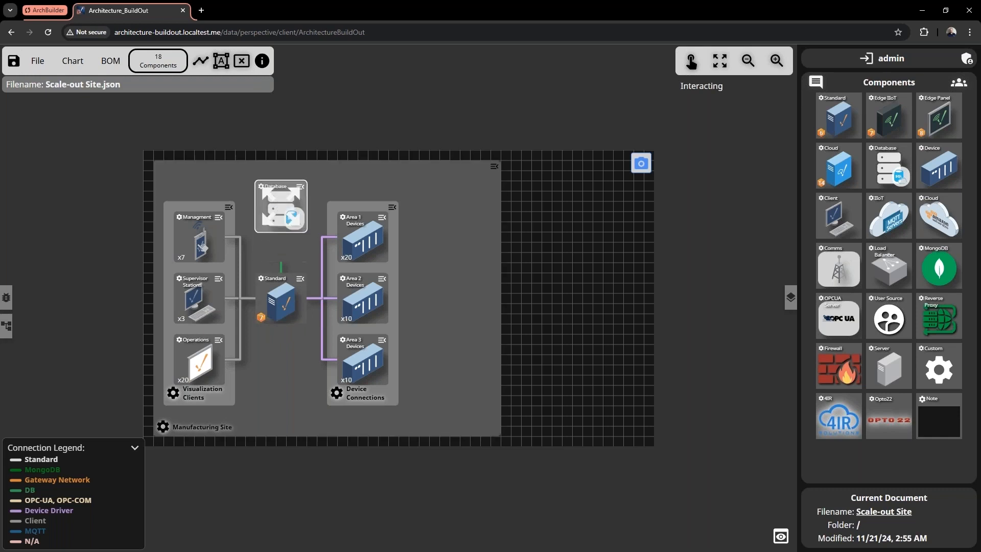
right_click(331, 209)
mouse_move(340, 214)
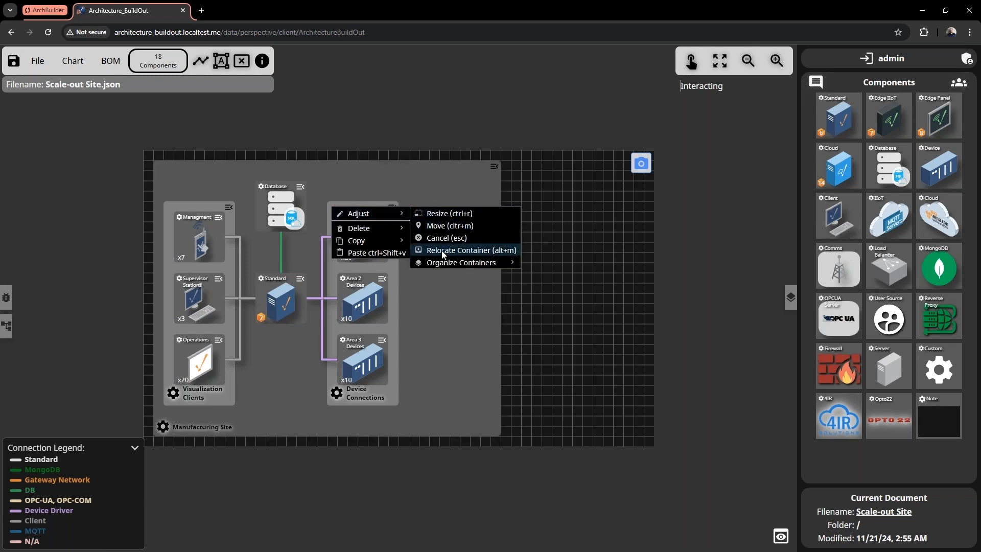
left_click(442, 250)
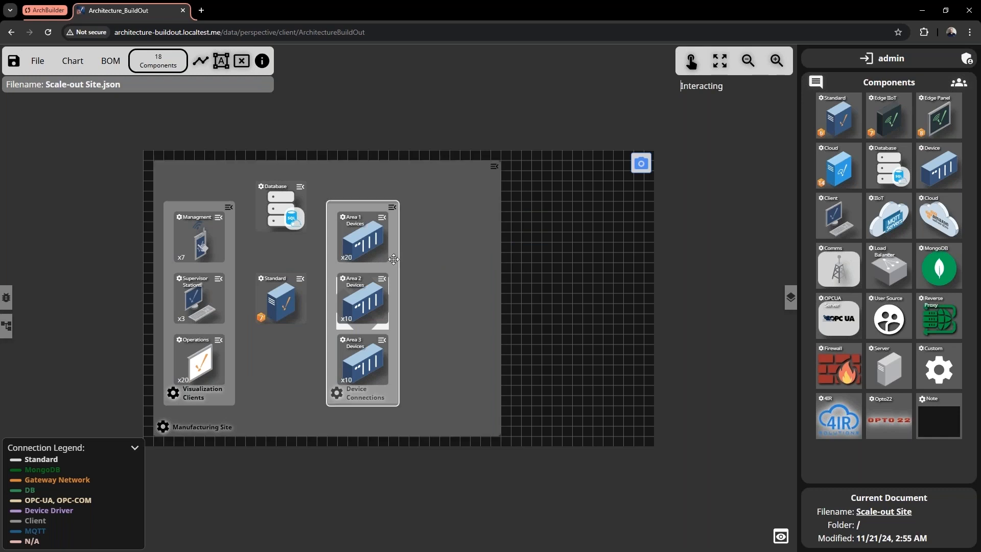
left_click_drag(441, 252, 477, 254)
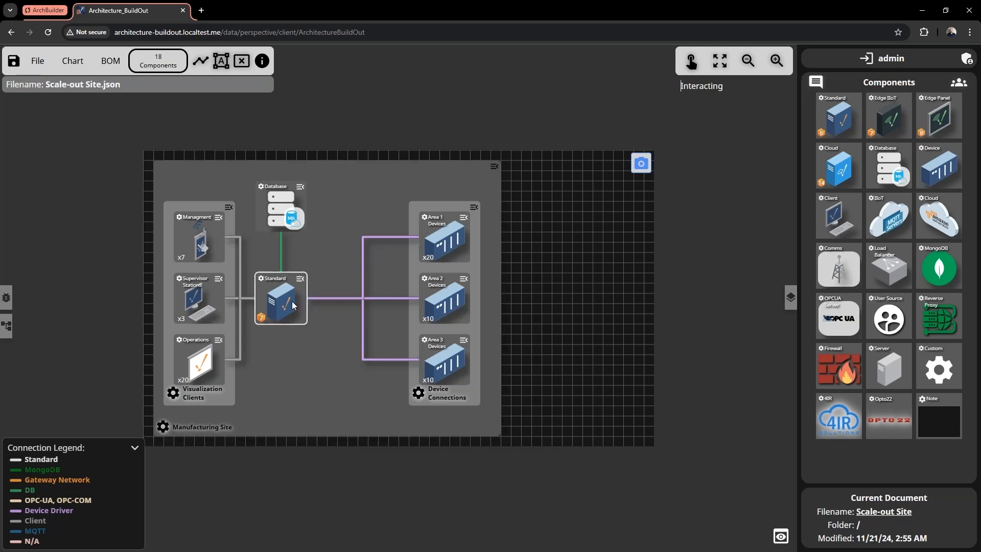
Move the Standard component right toward the Device Connections container and shift the Database right and slightly down.
left_click_drag(293, 305, 353, 305)
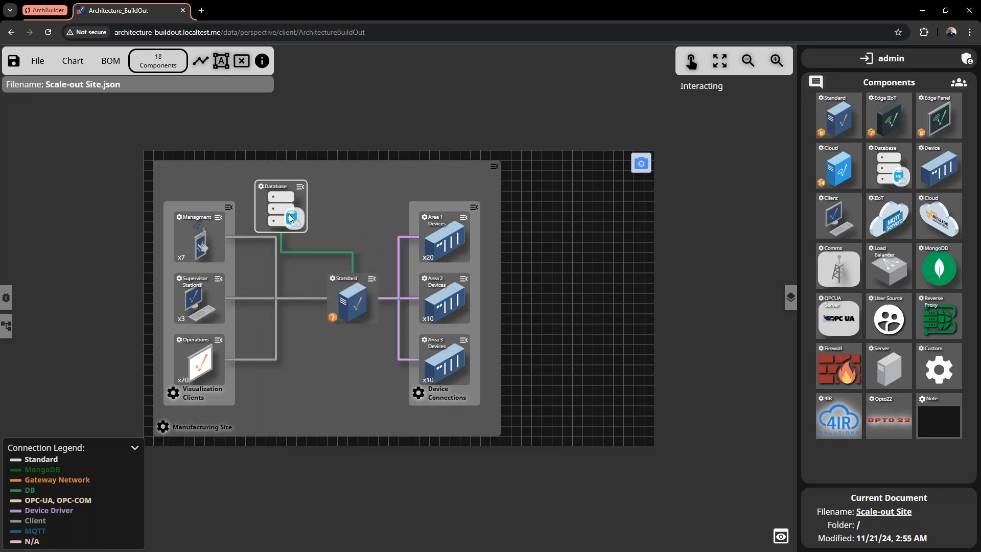
left_click_drag(290, 219, 323, 221)
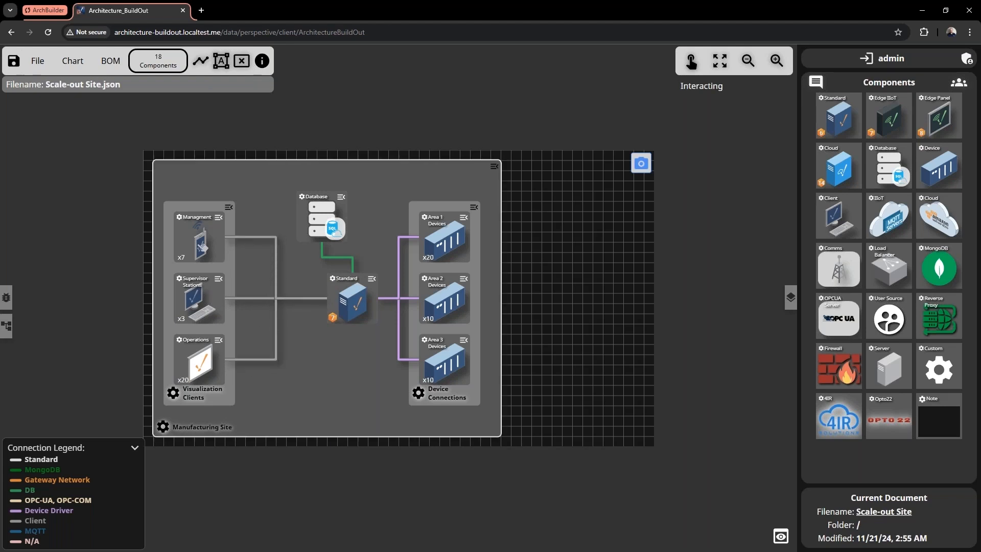
Delete the Standard gateway's client connections to Operations, Supervisor Stations and Managment.
left_click(331, 279)
left_click(390, 268)
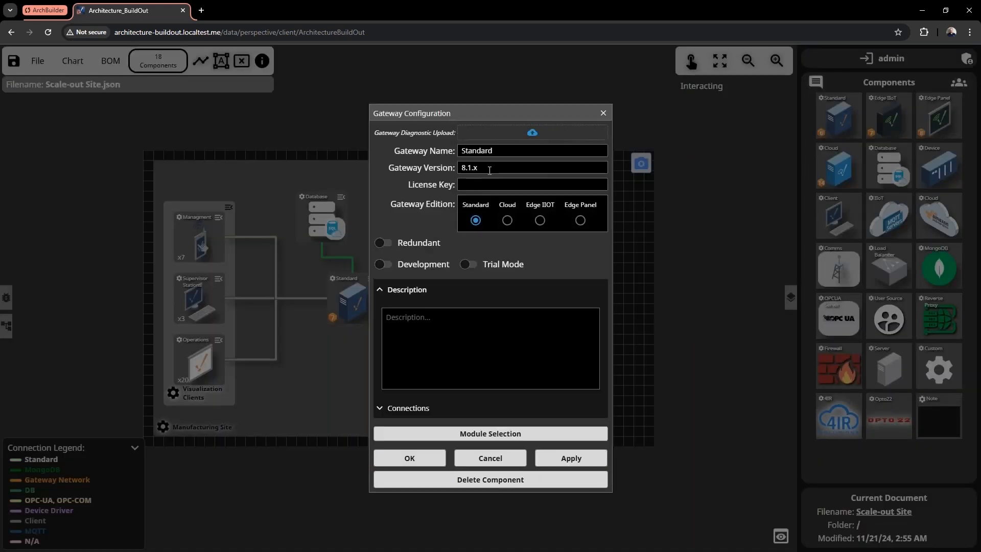
left_click(380, 408)
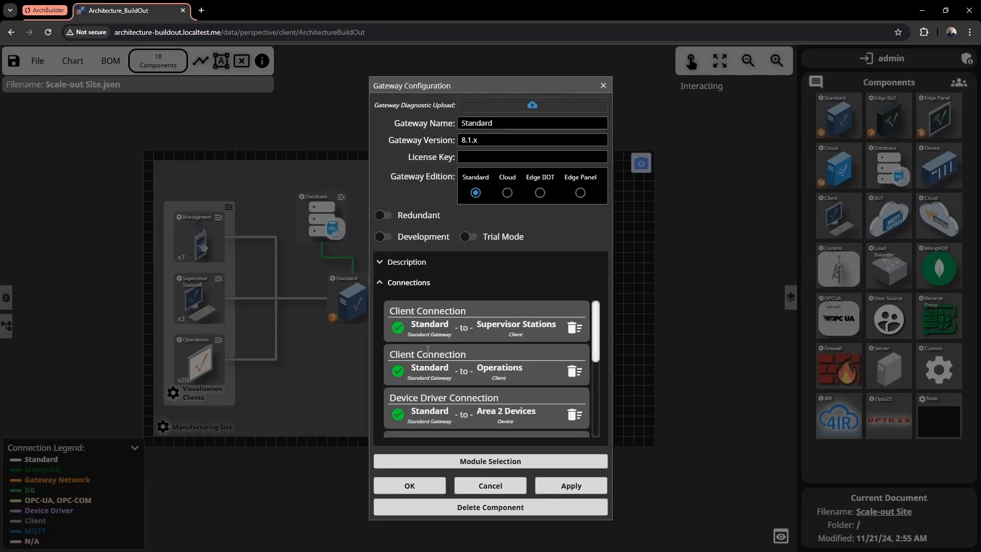
left_click(574, 370)
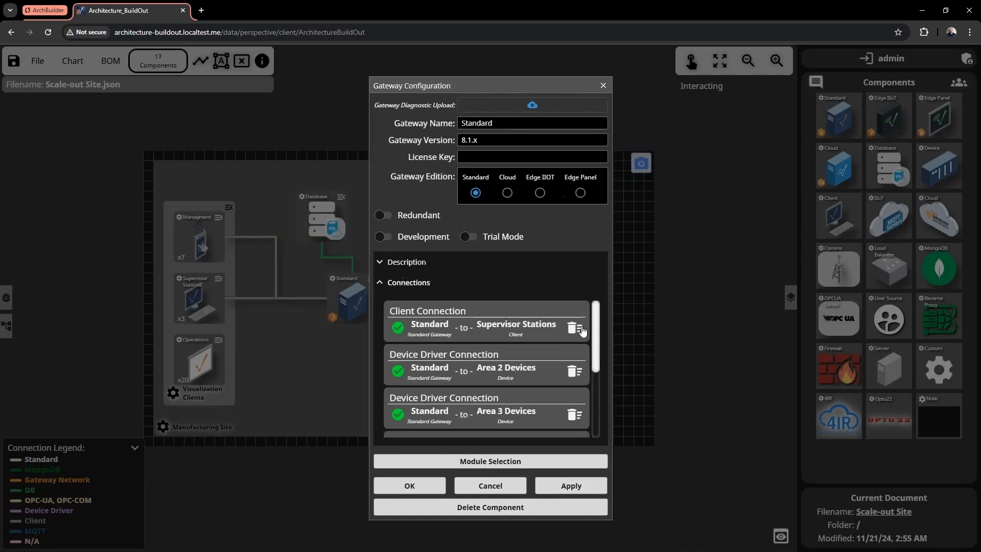
left_click(575, 329)
scroll(557, 356, "down", 3)
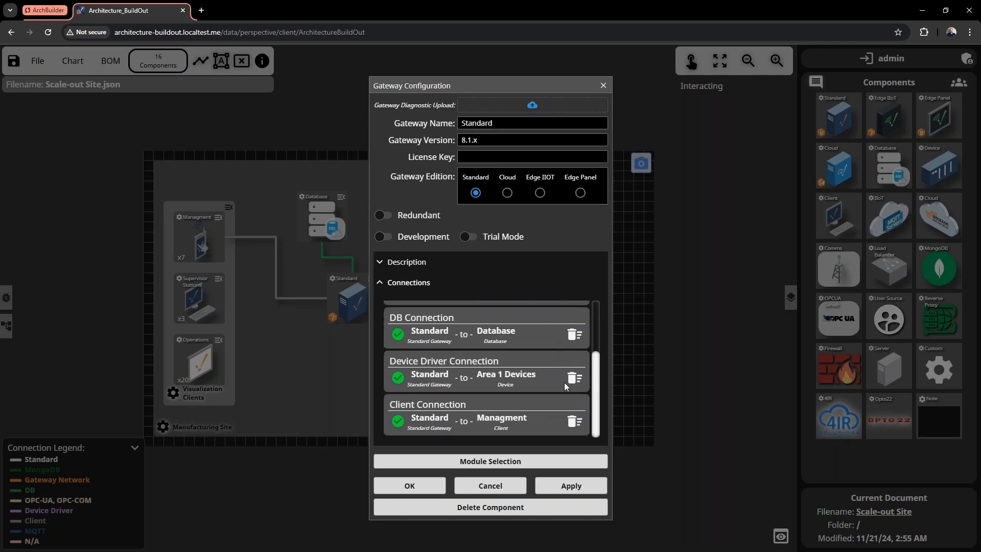
left_click(574, 420)
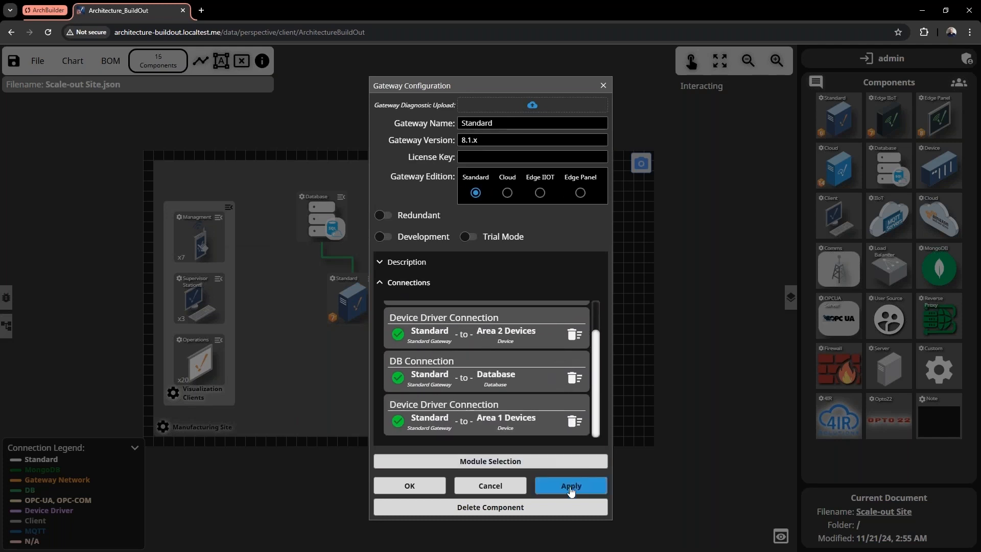
Rename the Standard gateway as Backend and apply the configuration.
left_click_drag(500, 123, 359, 128)
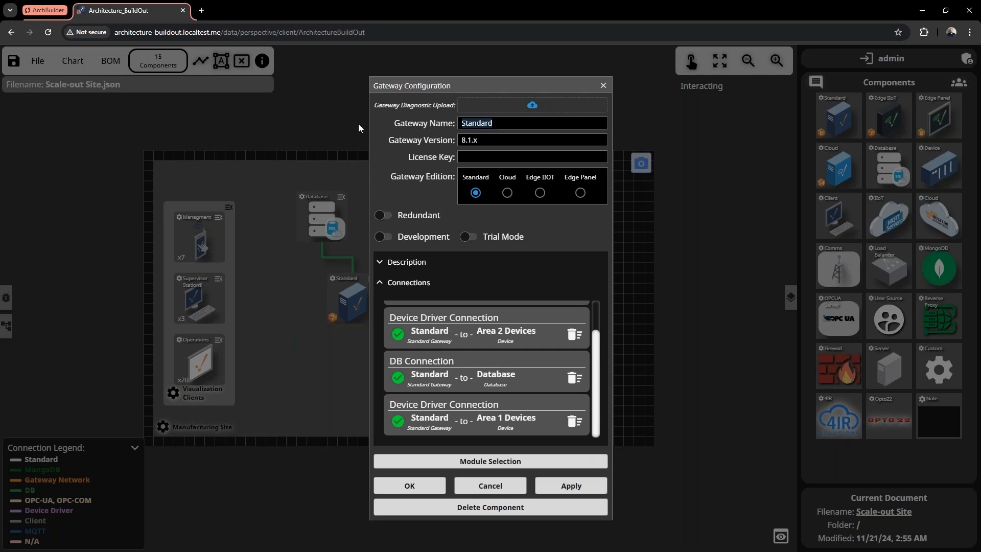
type("Backend")
left_click(567, 486)
left_click(408, 488)
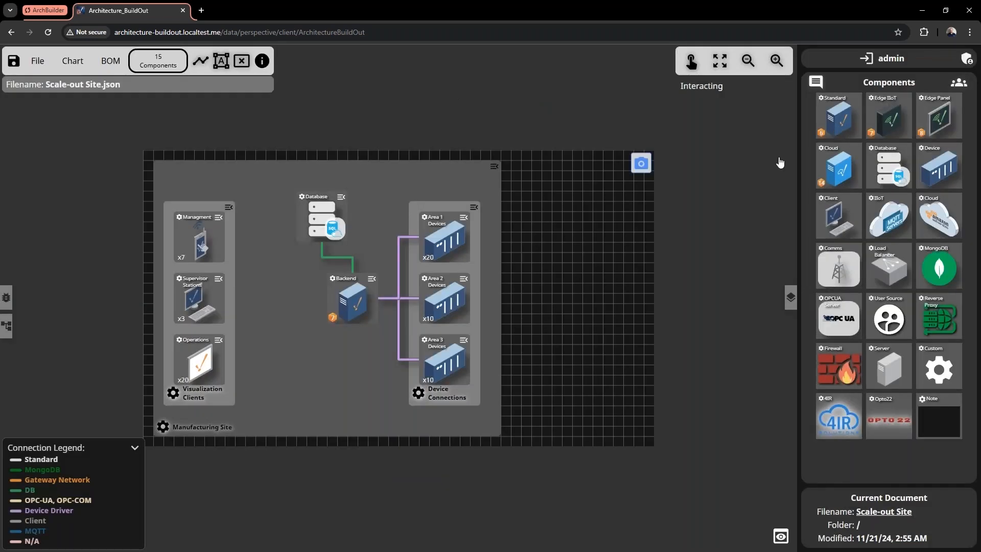
Add a Standard gateway between the Visualization Clients container and the Backend gateway, and name it Frontend.
left_click_drag(837, 115, 270, 298)
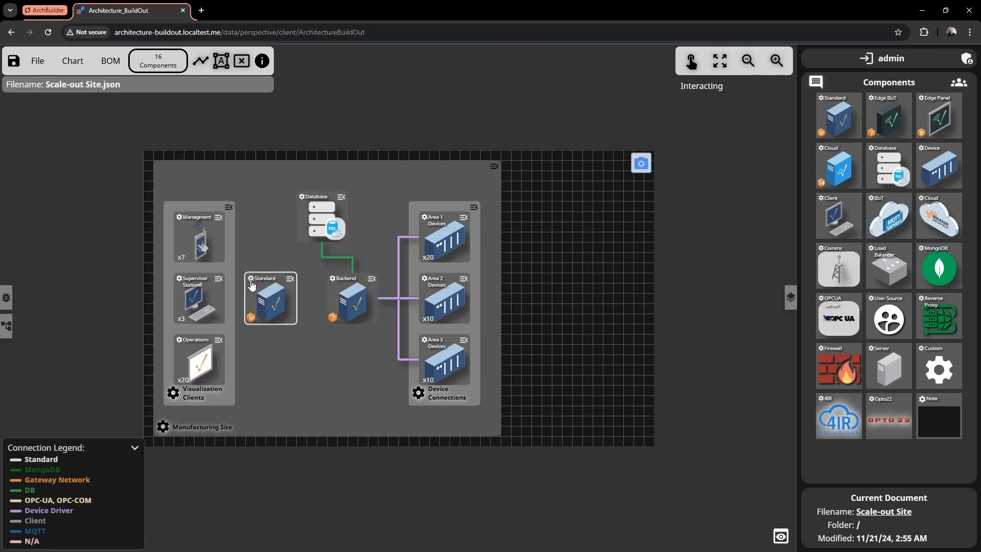
left_click(251, 279)
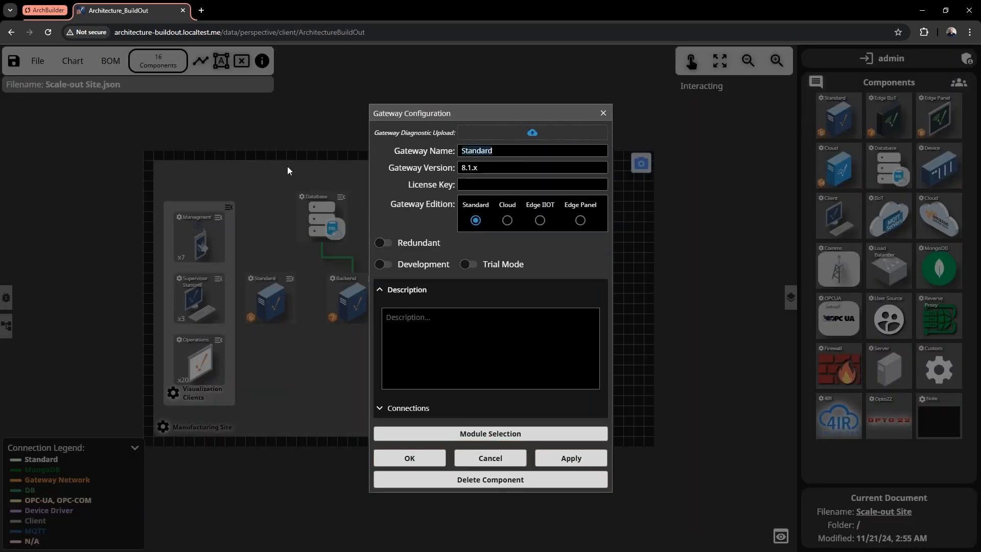
type("Frontend")
left_click(571, 458)
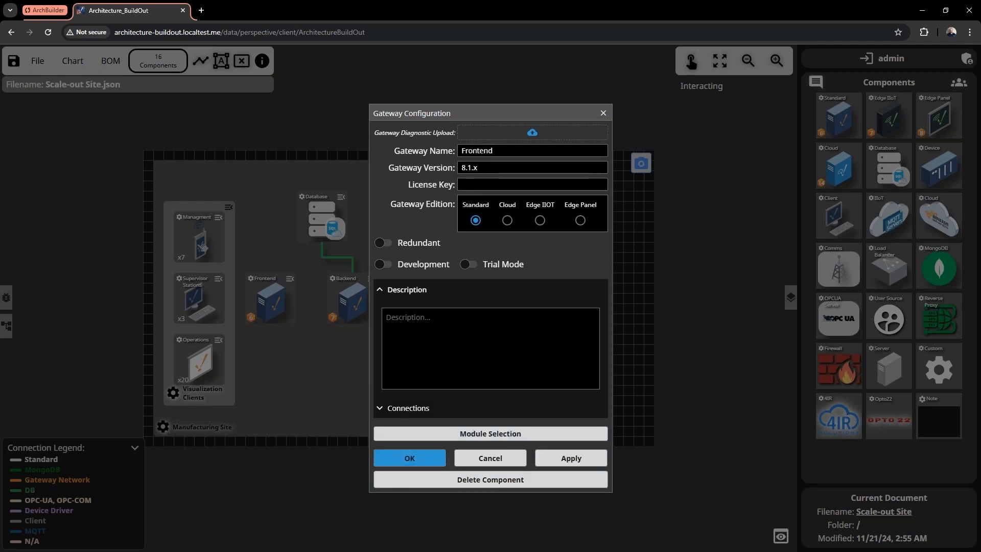
left_click(409, 458)
Connect the Managment, Supervisor Stations and Operations clients to the Frontend gateway.
left_click(200, 60)
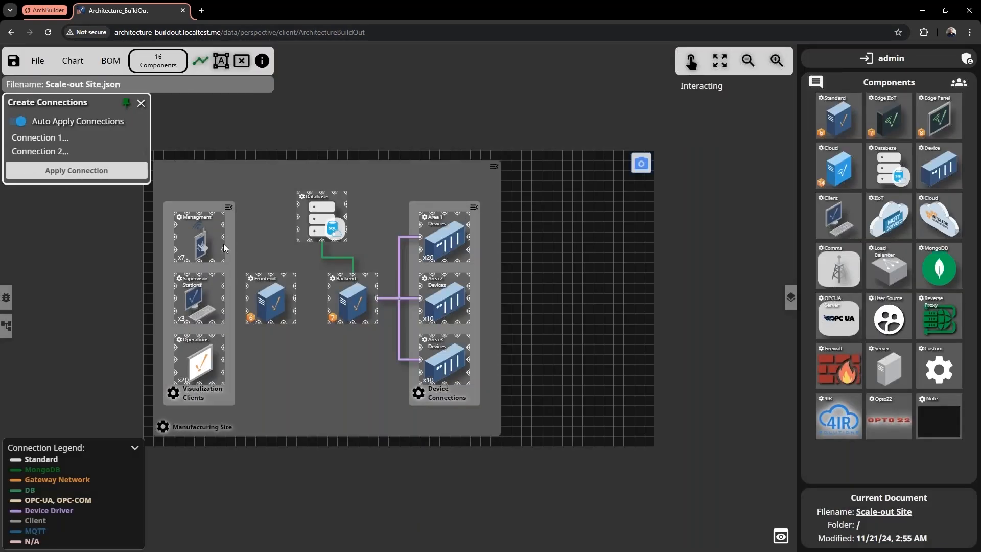
left_click(225, 244)
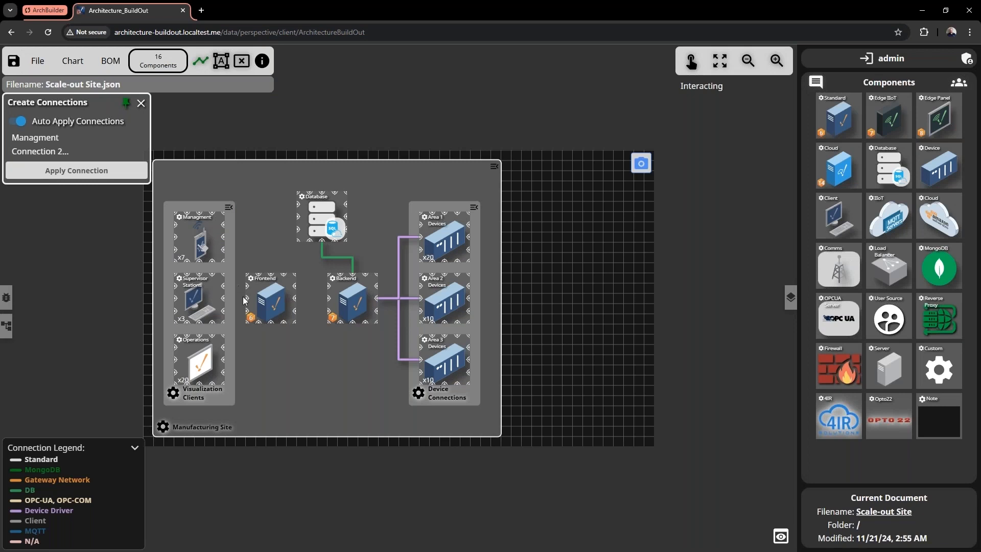
left_click(245, 300)
left_click(224, 299)
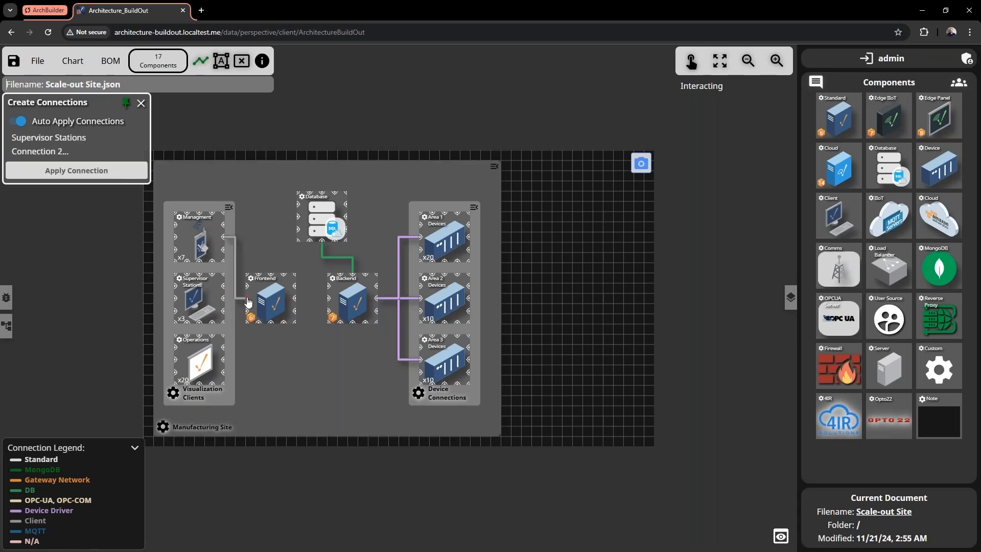
left_click(247, 302)
left_click(225, 360)
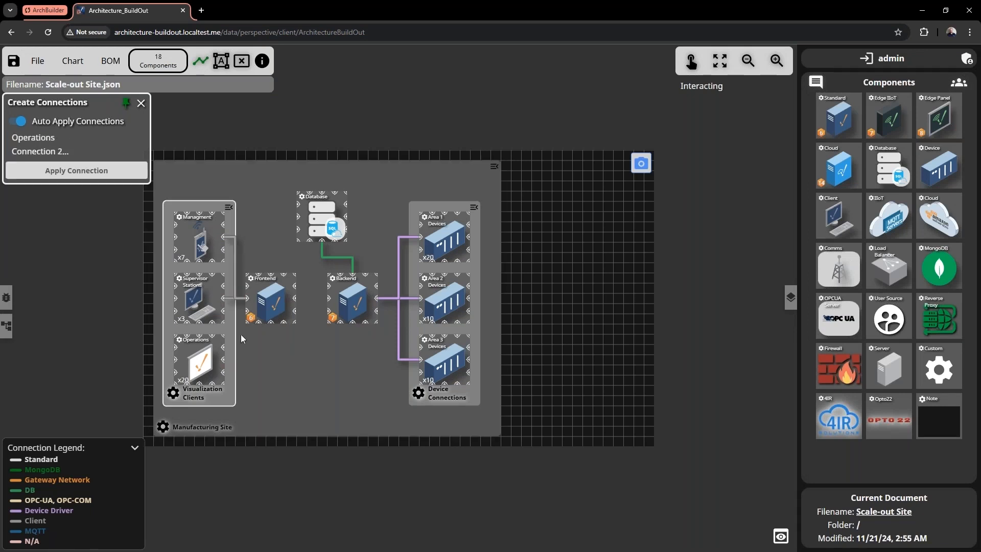
left_click(247, 300)
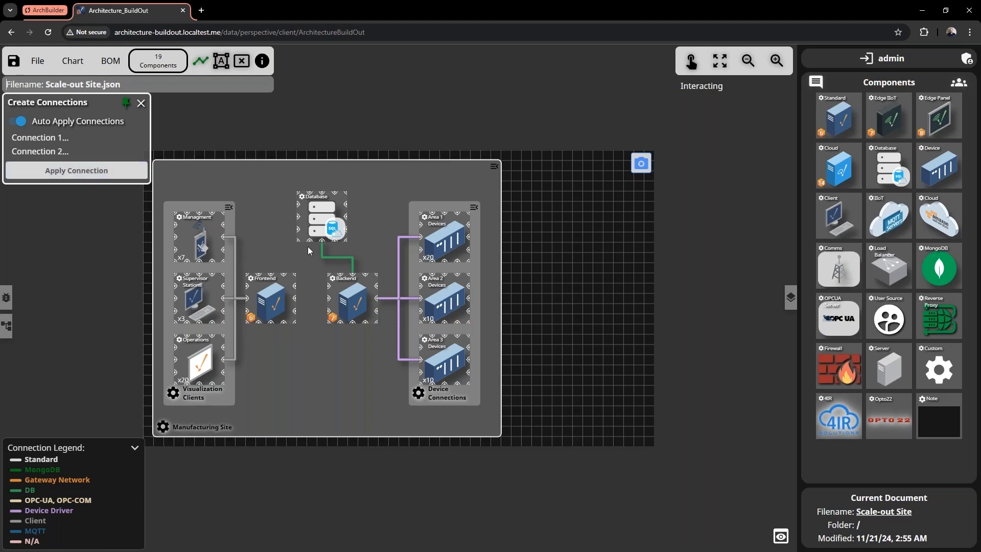
Link the Backend and Frontend gateways with a Gateway Network connection, and connect Frontend to the Database.
left_click(330, 305)
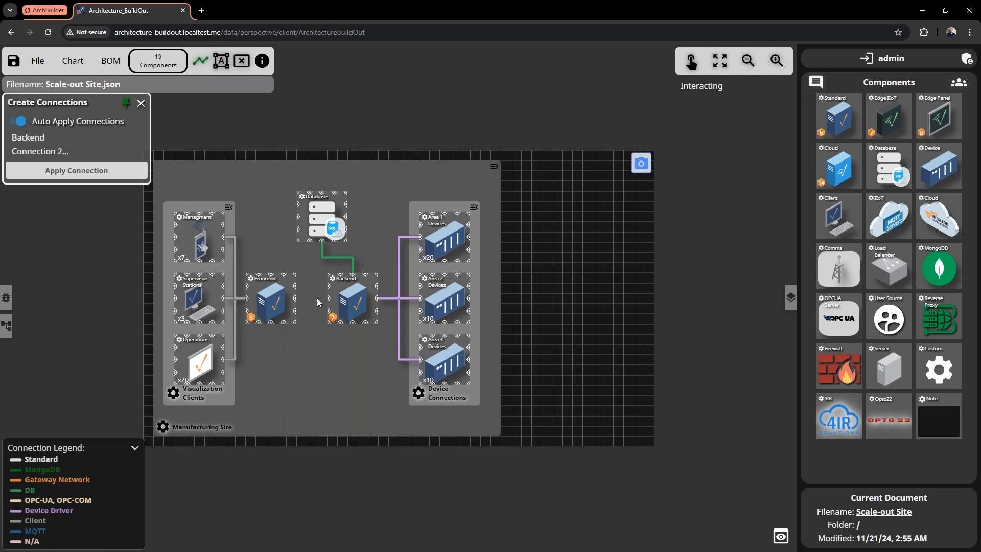
left_click(296, 298)
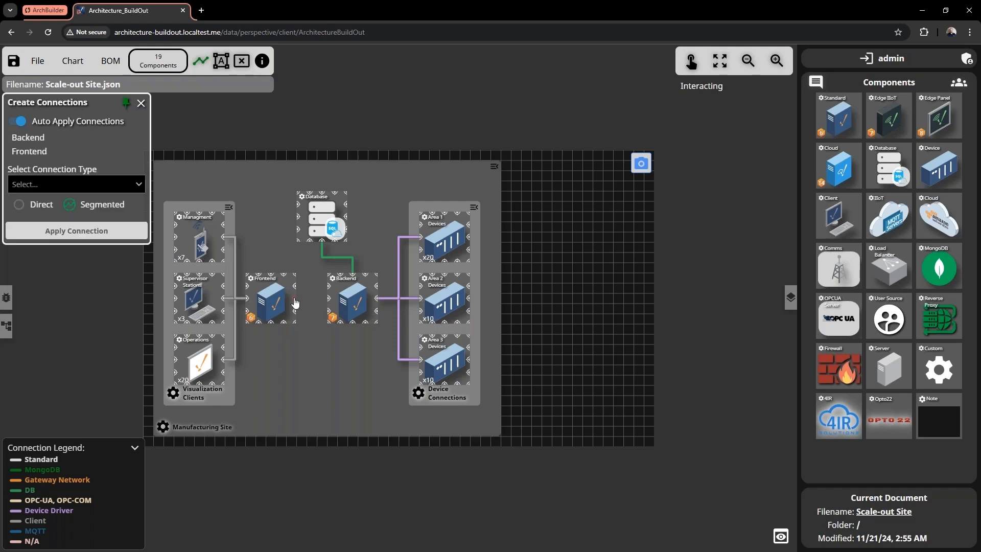
left_click(272, 276)
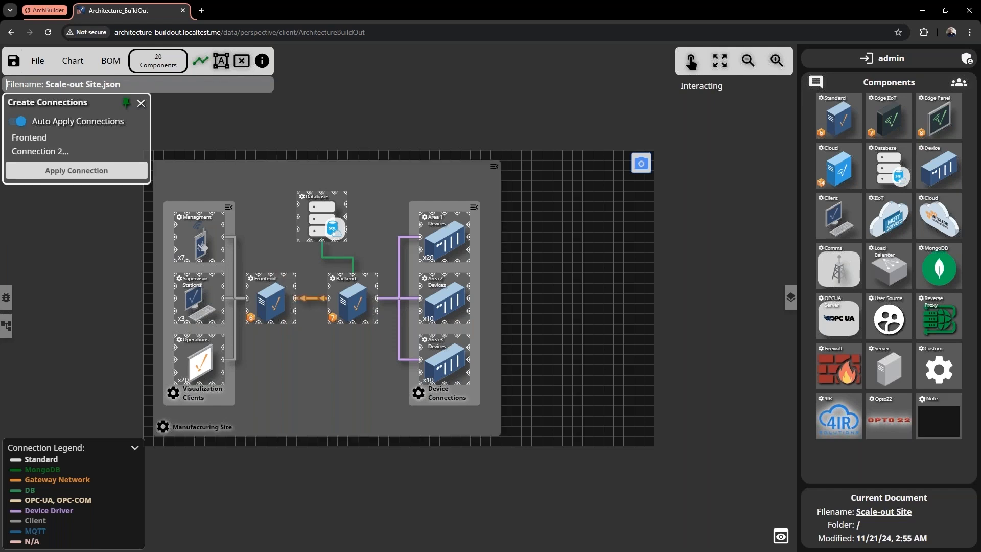
left_click(322, 241)
left_click(141, 103)
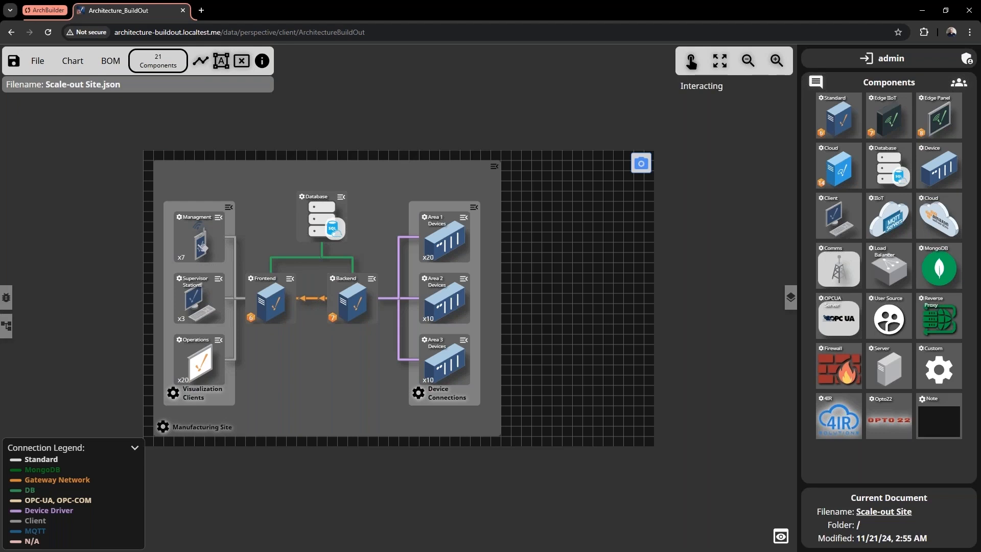
Remove the Perspective and Reporting modules from the Backend gateway.
left_click(332, 320)
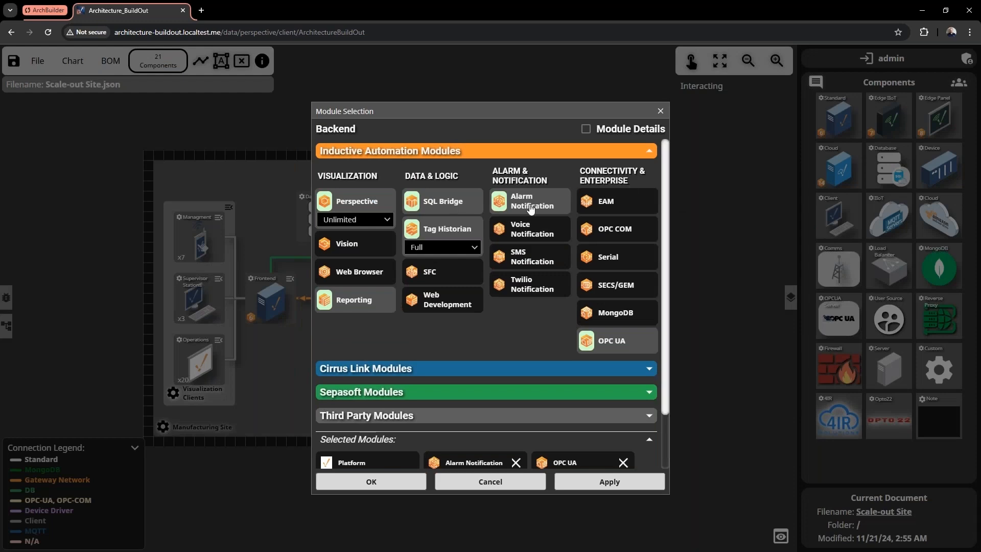
left_click(365, 202)
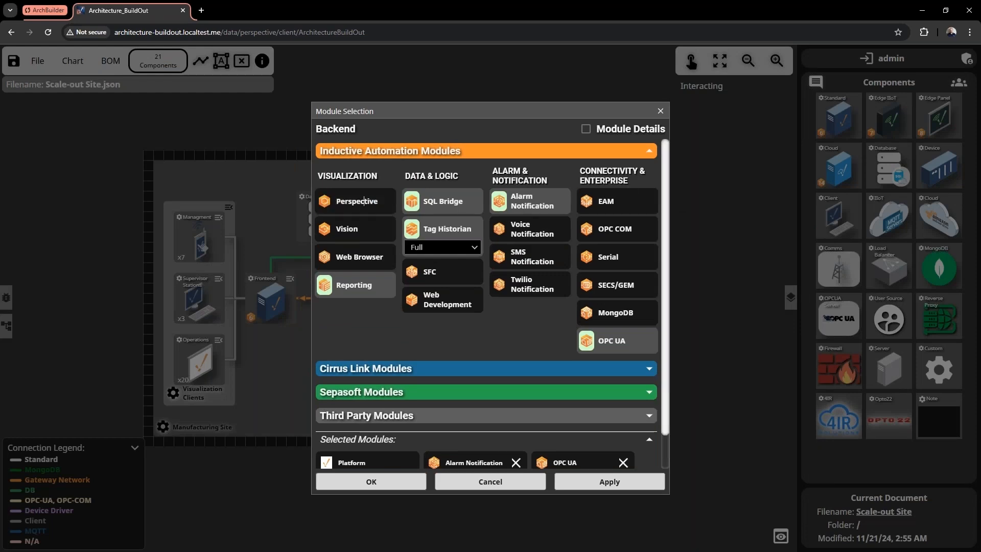
left_click(367, 286)
left_click(386, 483)
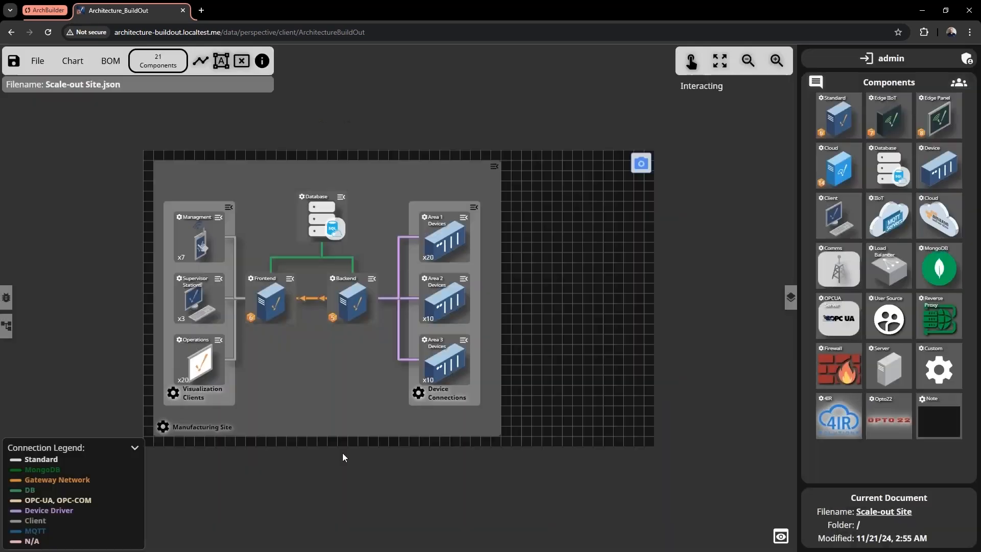
Remove SQL Bridge, Tag Historian and Alarm Notification from the Frontend gateway's modules and add Reporting.
left_click(271, 303)
left_click(442, 203)
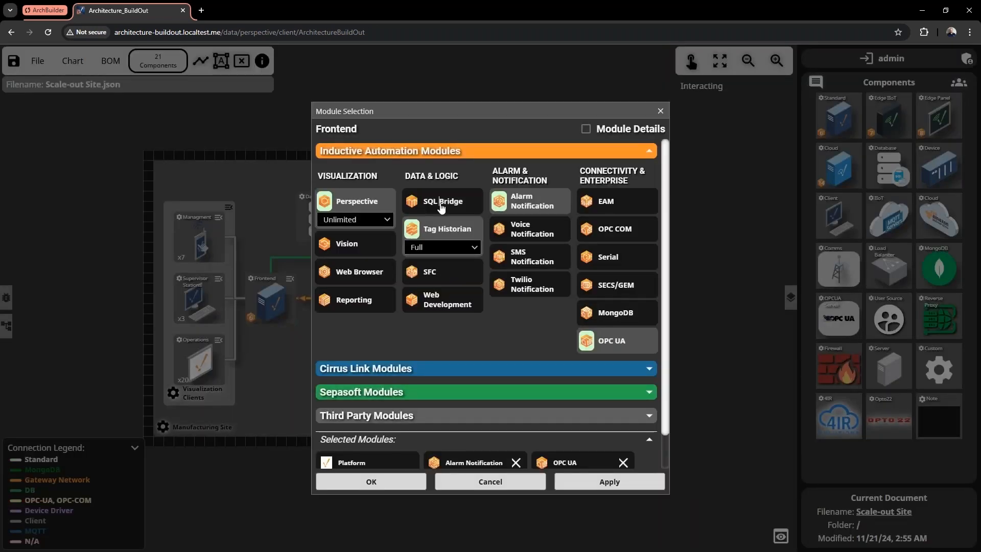
left_click(448, 231)
left_click(503, 202)
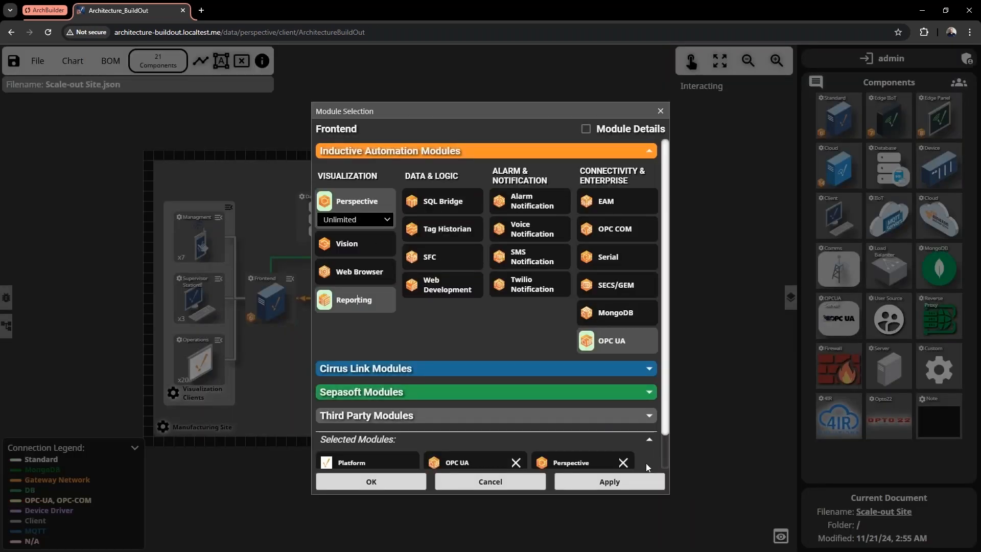
left_click(377, 484)
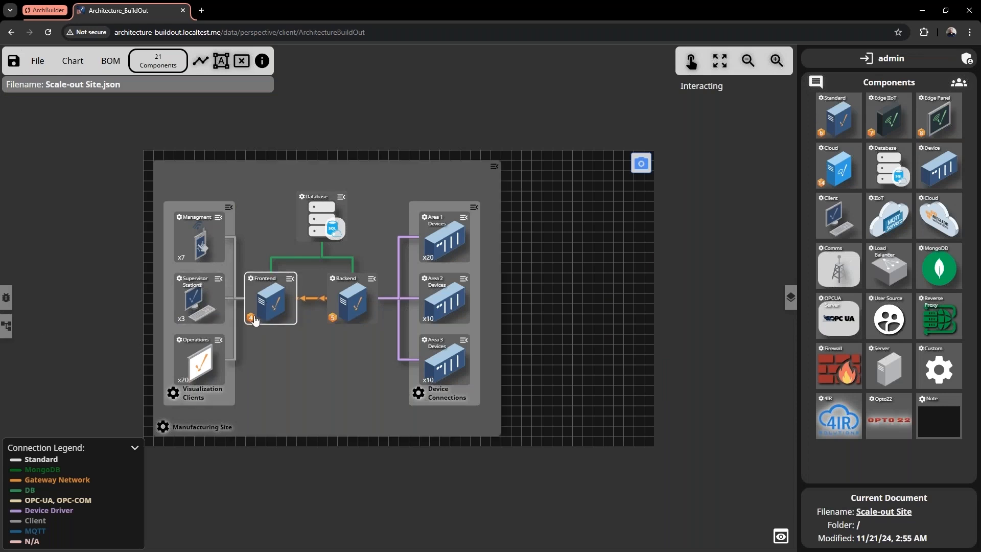
Add the Tag Historian module to the Frontend gateway and set it to Query Only.
double_click(331, 309)
left_click(447, 228)
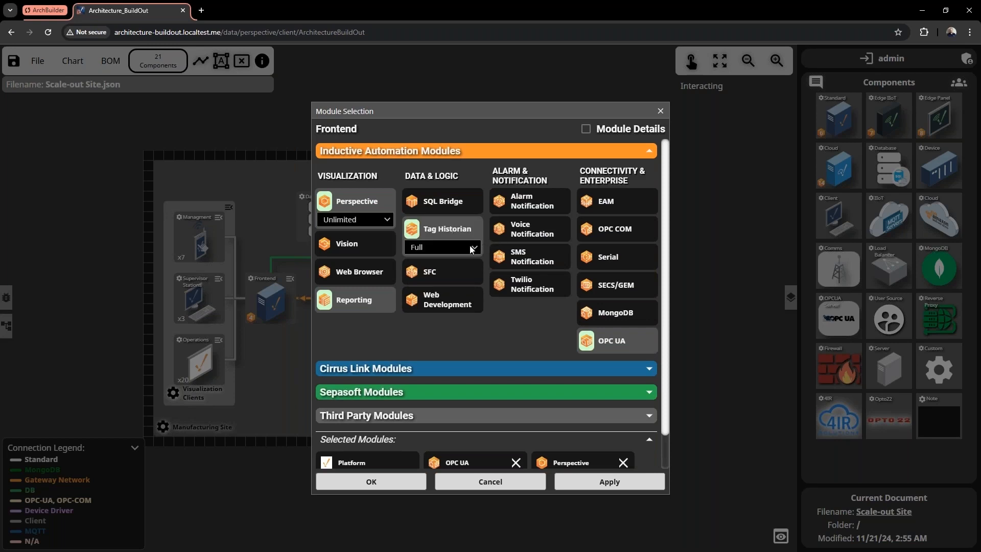
left_click(474, 247)
left_click(433, 268)
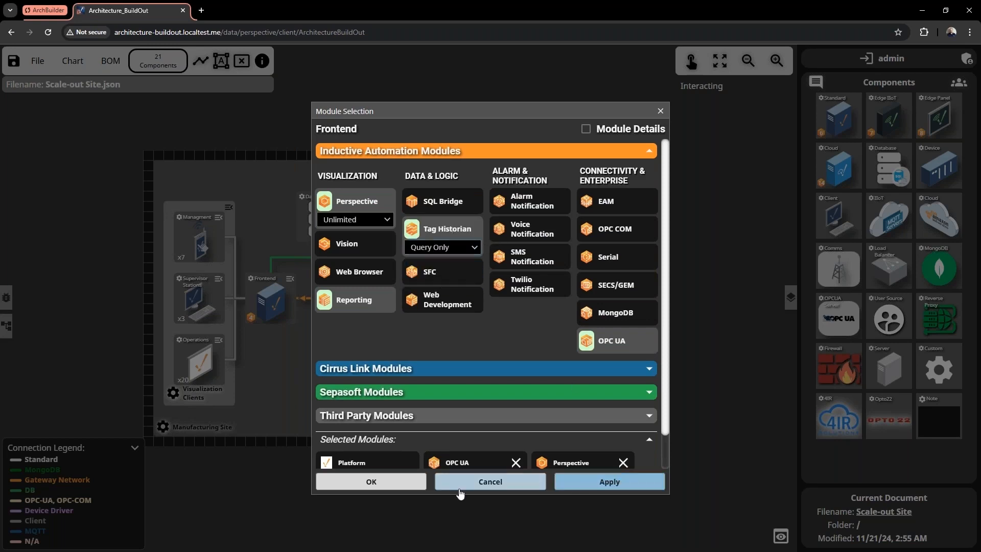
left_click(385, 486)
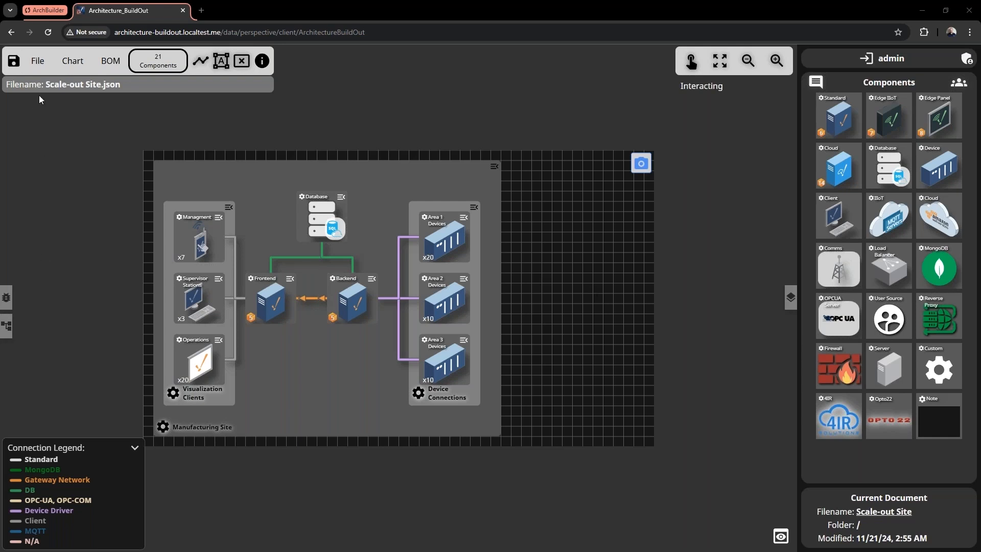
Set the canvas height to 1000 and apply the new canvas size.
left_click(72, 61)
mouse_move(87, 112)
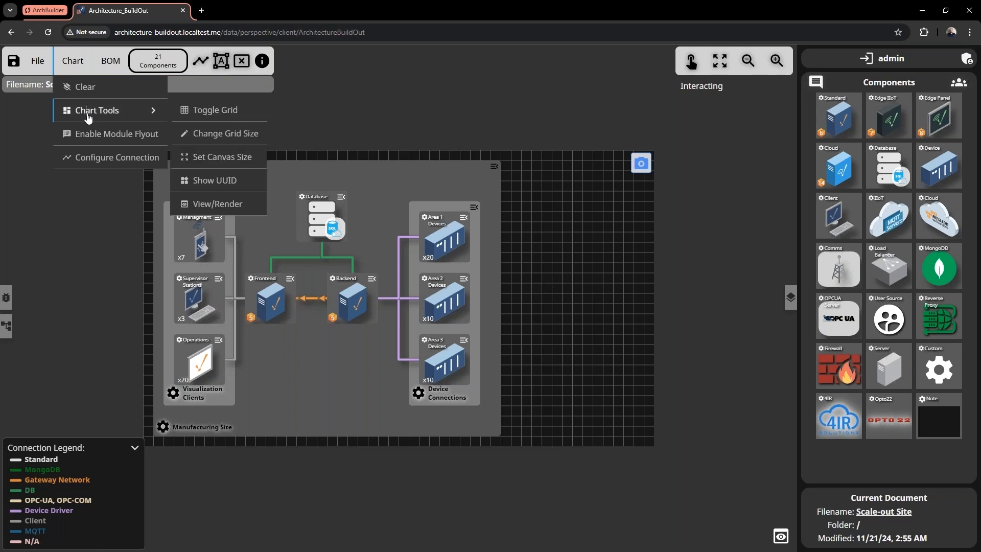
left_click(226, 159)
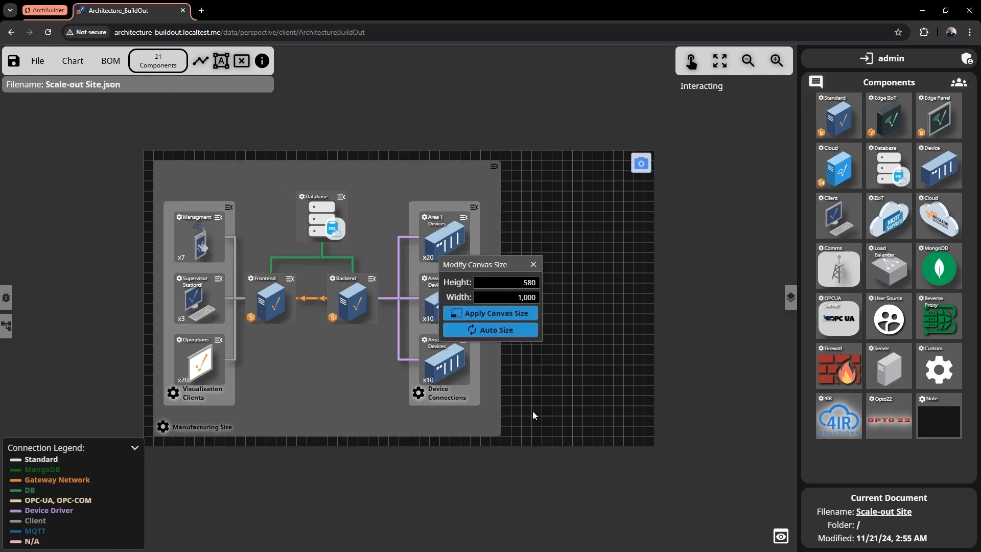
left_click(507, 284)
type("1000")
left_click(498, 316)
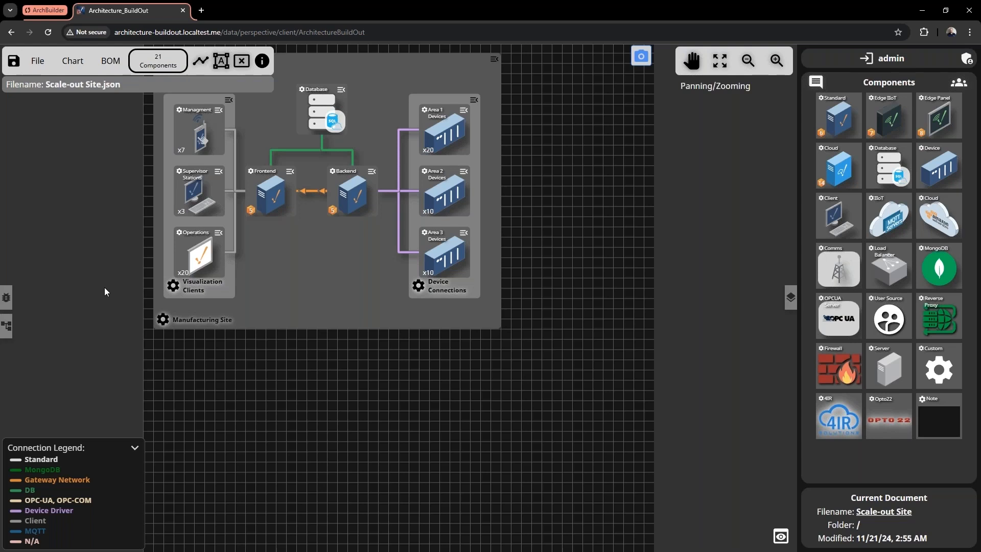
Insert four horizontal instances of the Edge Site template below the Manufacturing Site using the Instance Wizard.
left_click(37, 60)
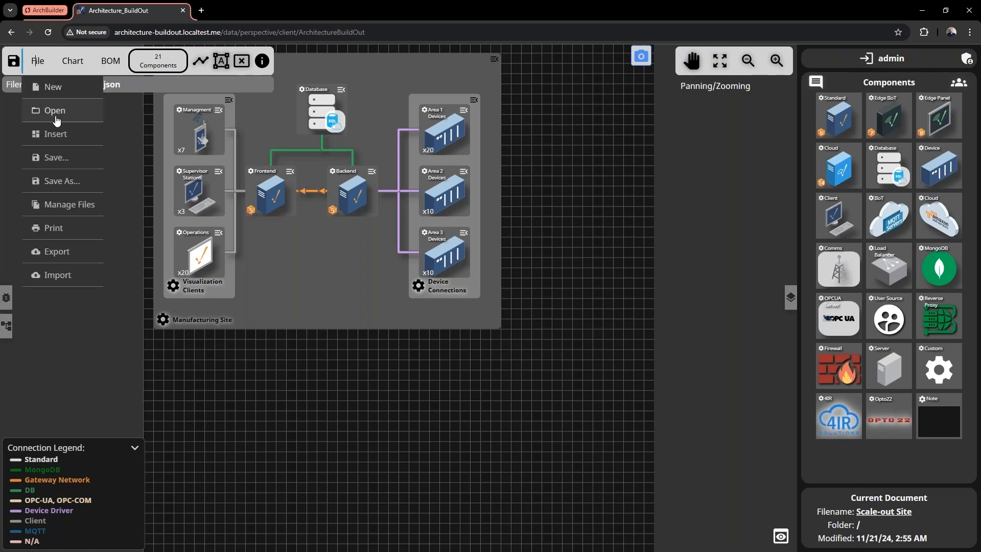
left_click(56, 134)
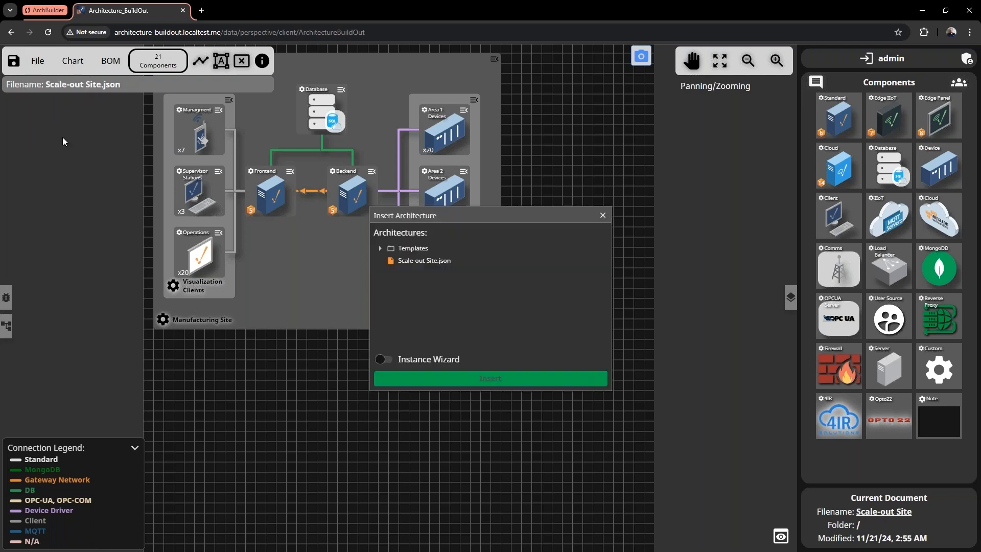
left_click(381, 248)
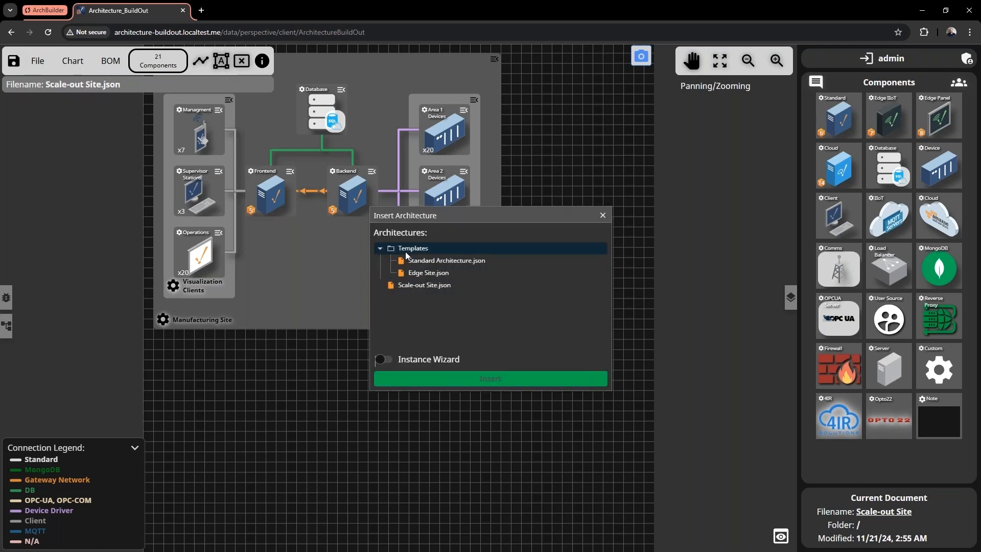
left_click(413, 274)
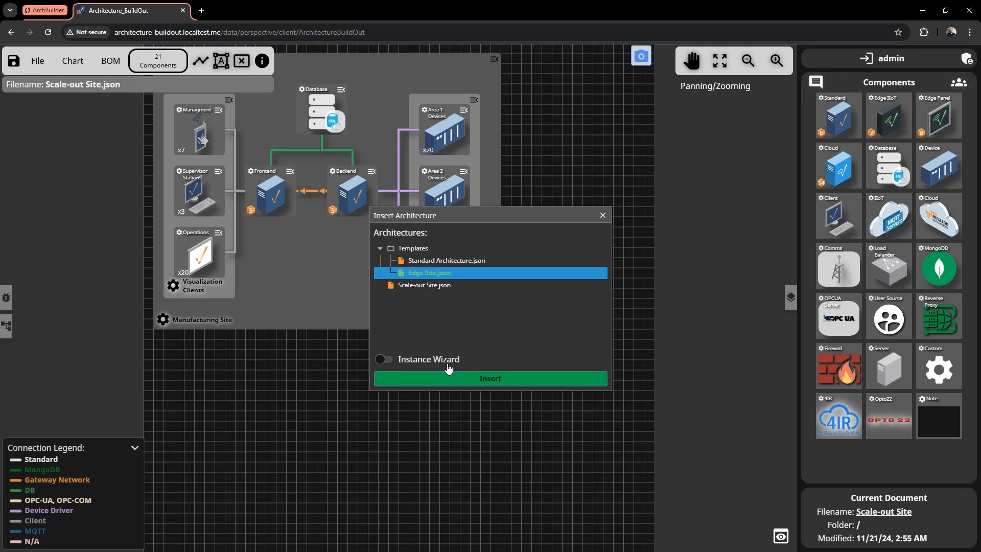
left_click(385, 358)
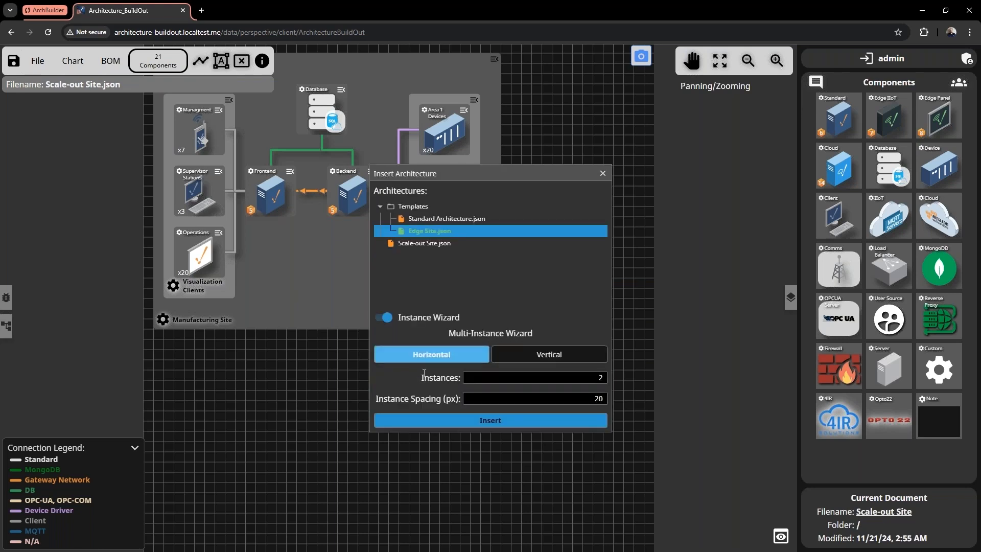
double_click(568, 381)
type("4")
left_click(505, 421)
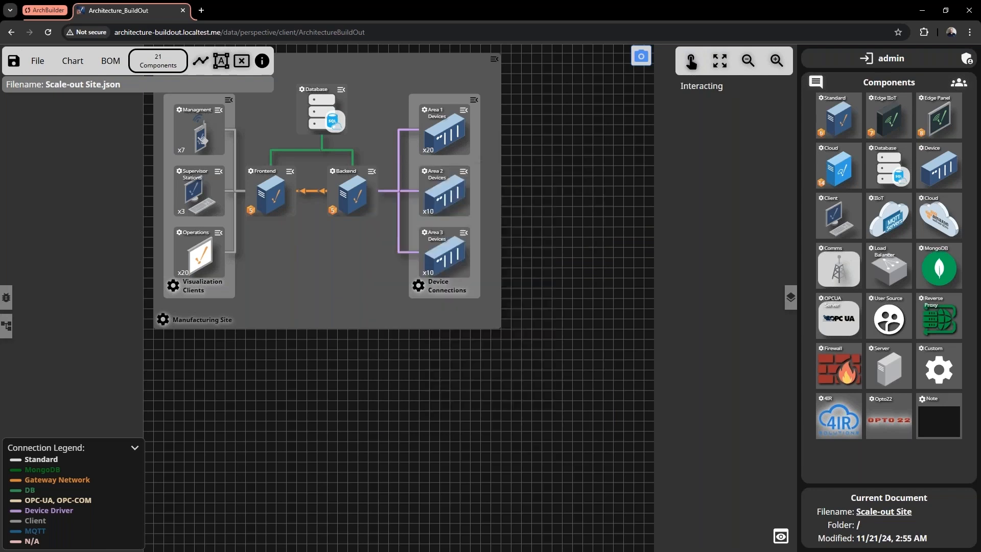
left_click(157, 354)
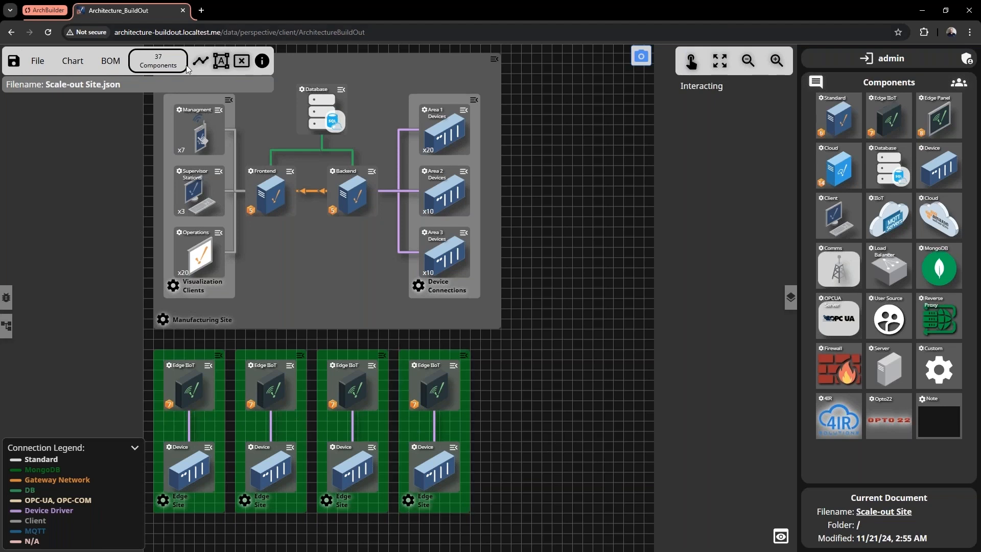
Connect the Edge IIoT gateway of each of the four Edge Sites to the Backend gateway.
left_click(201, 60)
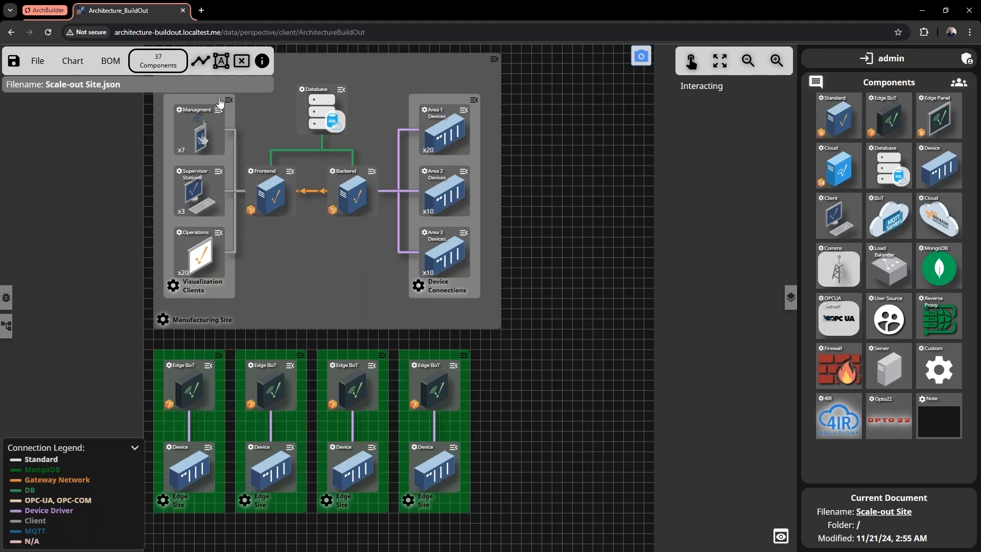
left_click(190, 366)
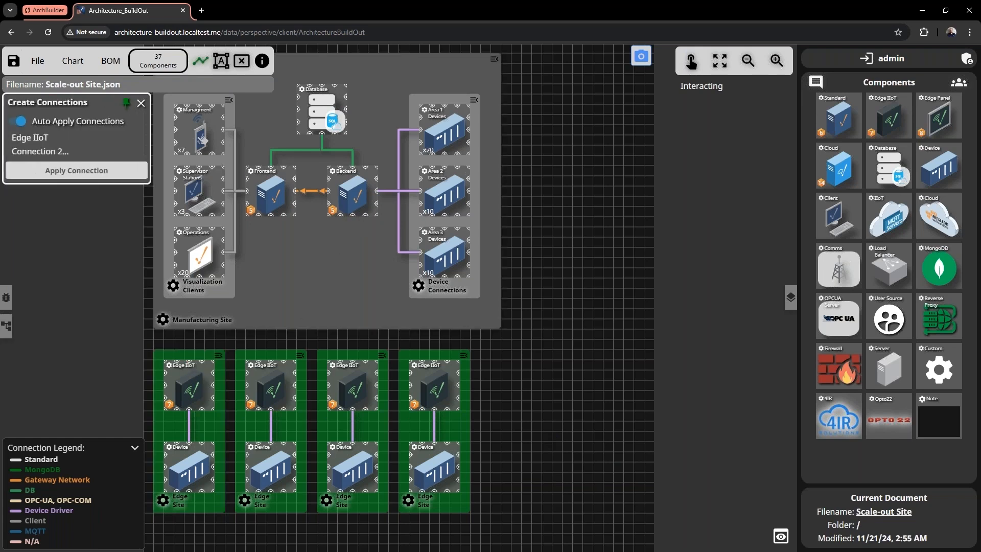
left_click(352, 216)
left_click(271, 361)
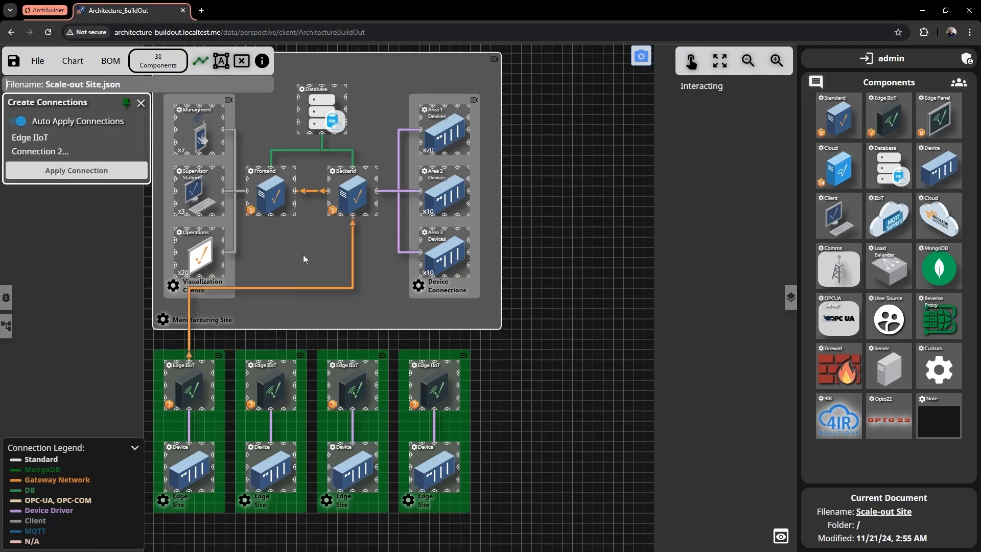
left_click(354, 219)
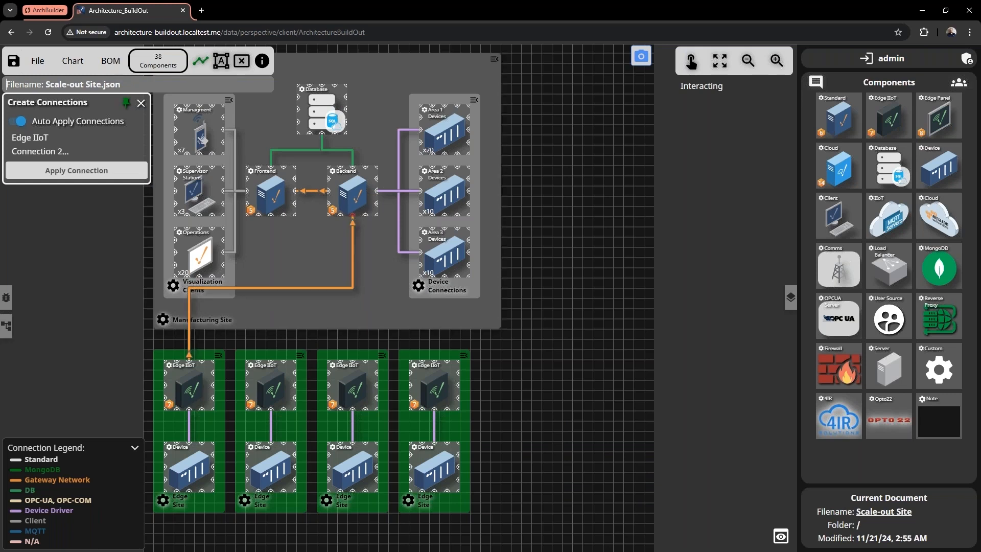
left_click(356, 364)
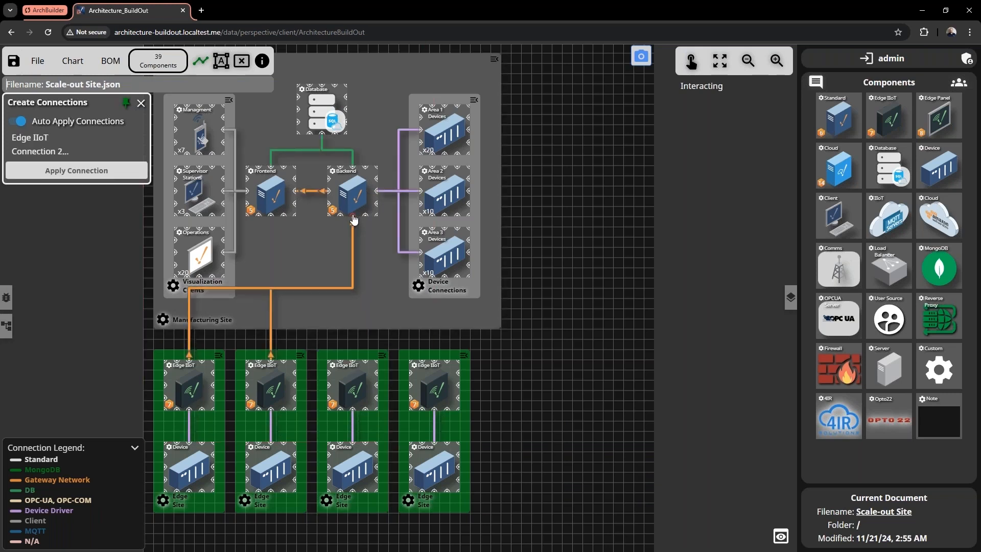
left_click(436, 366)
left_click(352, 217)
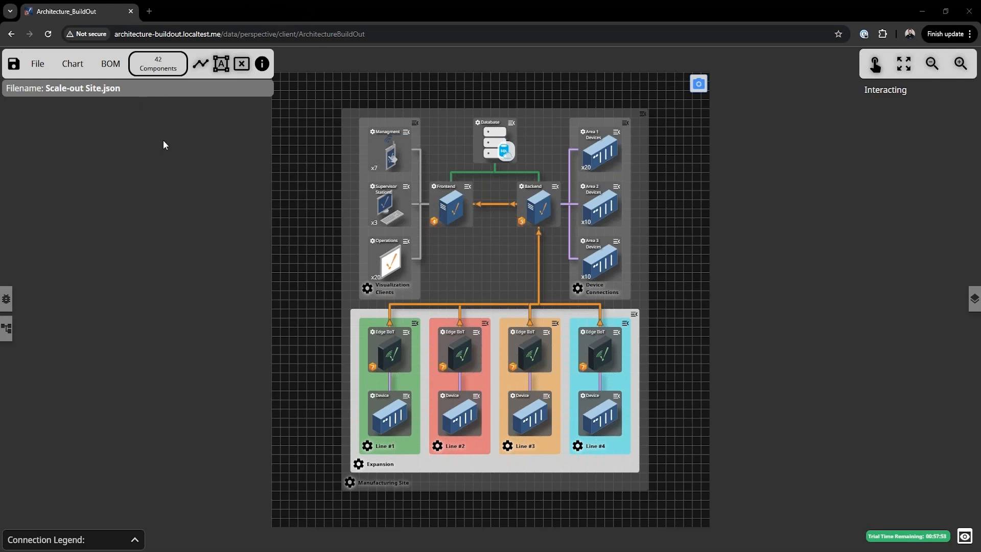
Open the architecture's bill of materials and arrange it side by side with the diagram.
left_click(109, 68)
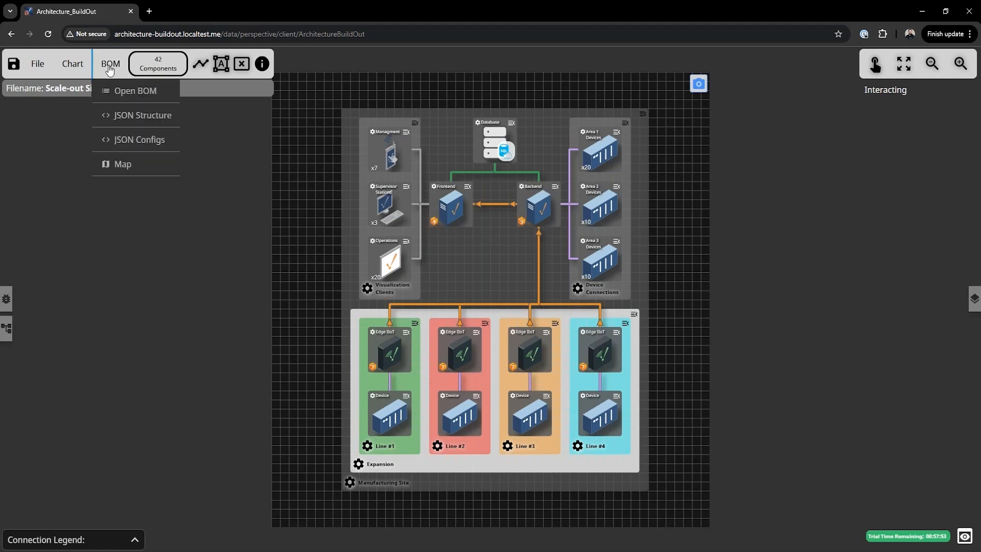
left_click(119, 92)
key("super+Left")
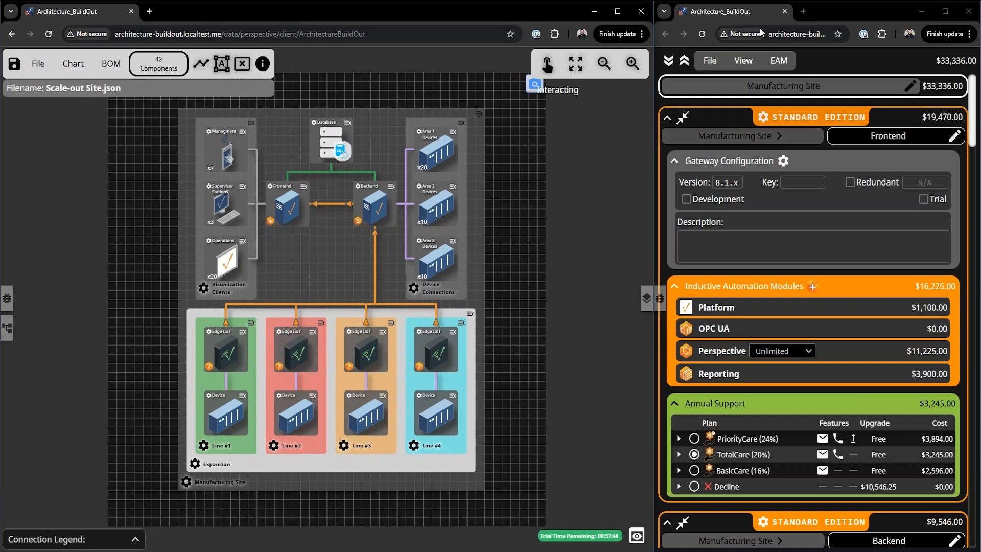
left_click(548, 66)
scroll(283, 303, "up", 1)
scroll(284, 303, "up", 3)
left_click_drag(297, 301, 300, 322)
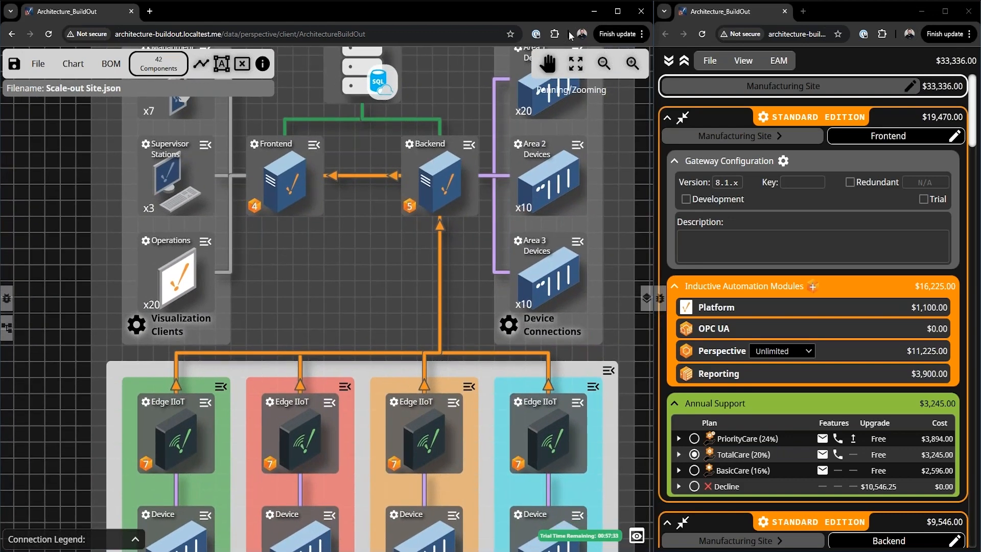
left_click(547, 64)
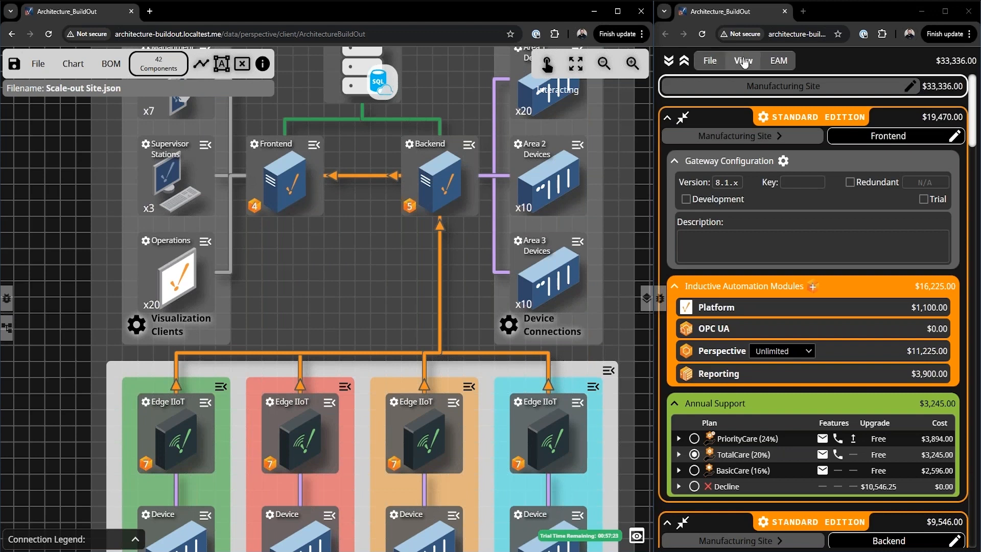
left_click(715, 64)
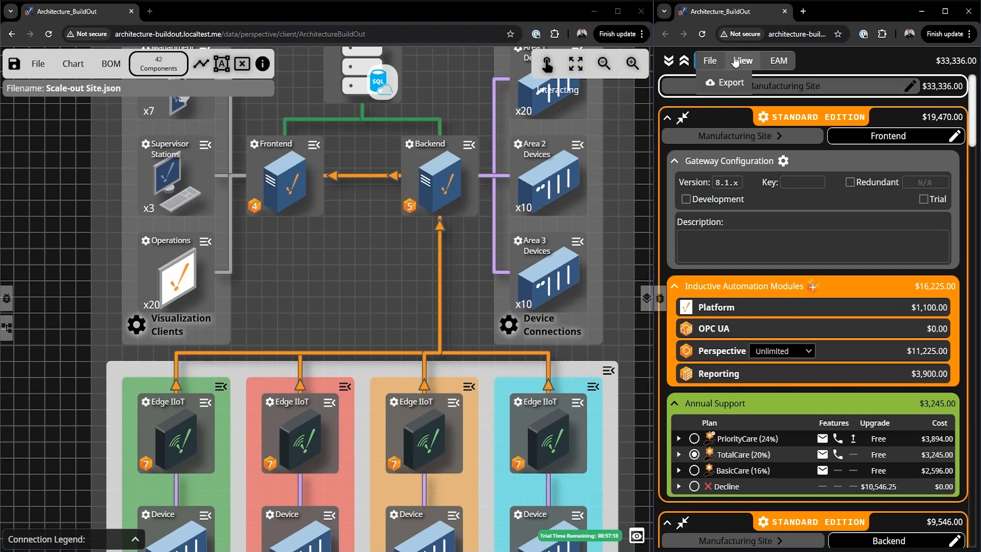
left_click(735, 61)
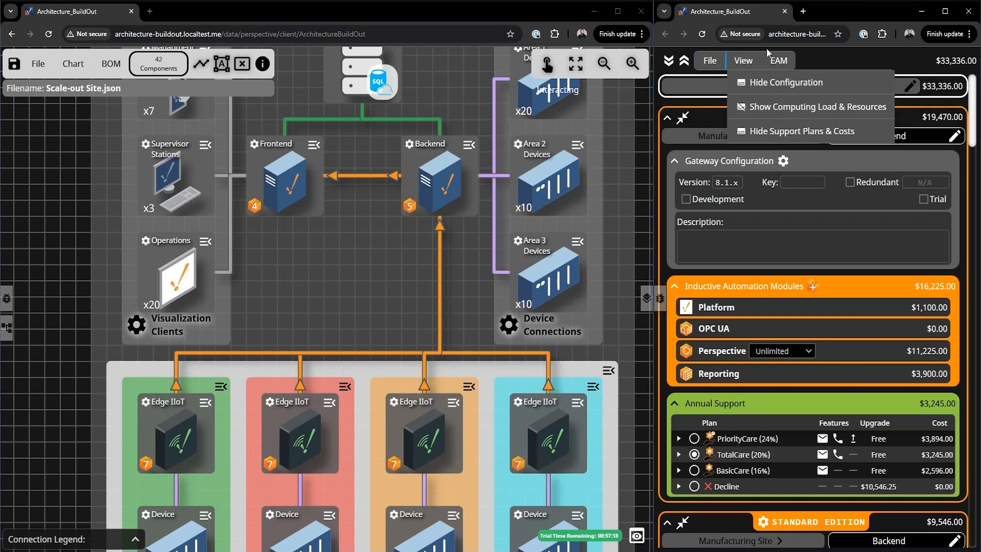
left_click(776, 62)
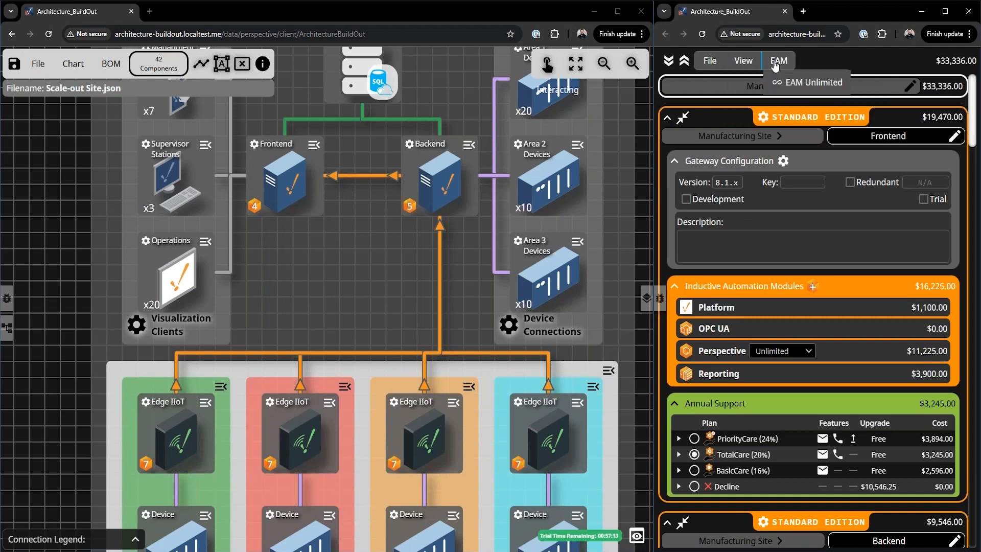
left_click(813, 60)
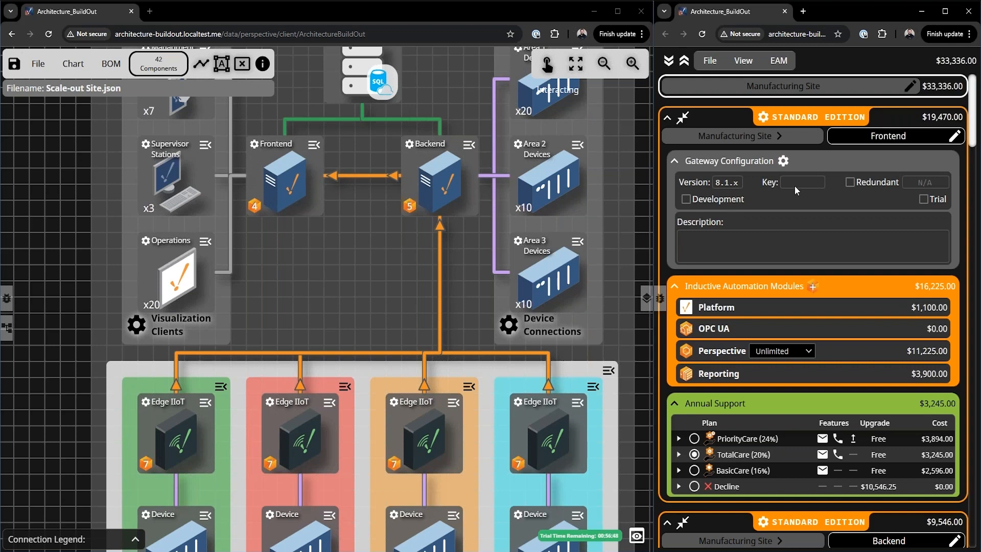
Try making the Frontend gateway redundant, check its license and support cost breakdown, and remove the redundancy.
left_click(850, 182)
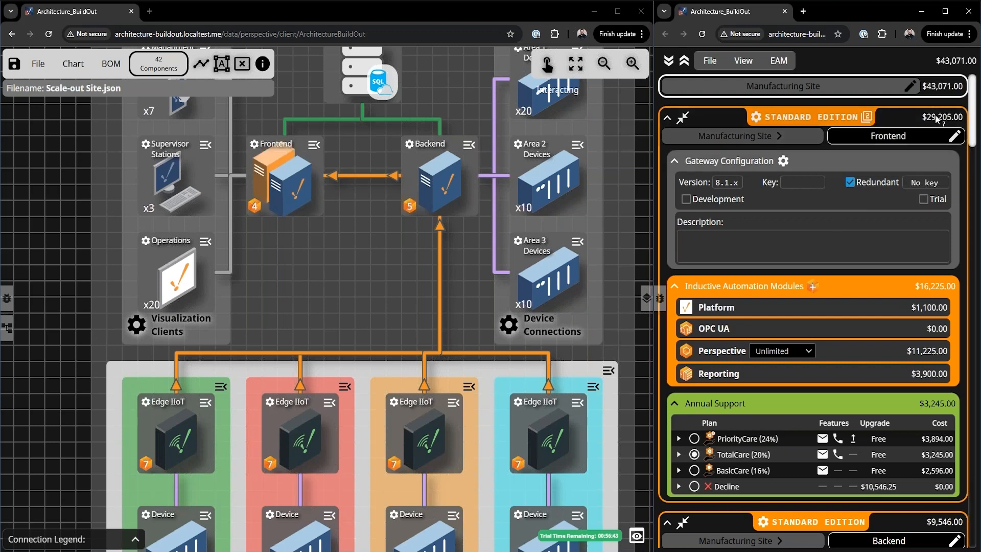
mouse_move(936, 119)
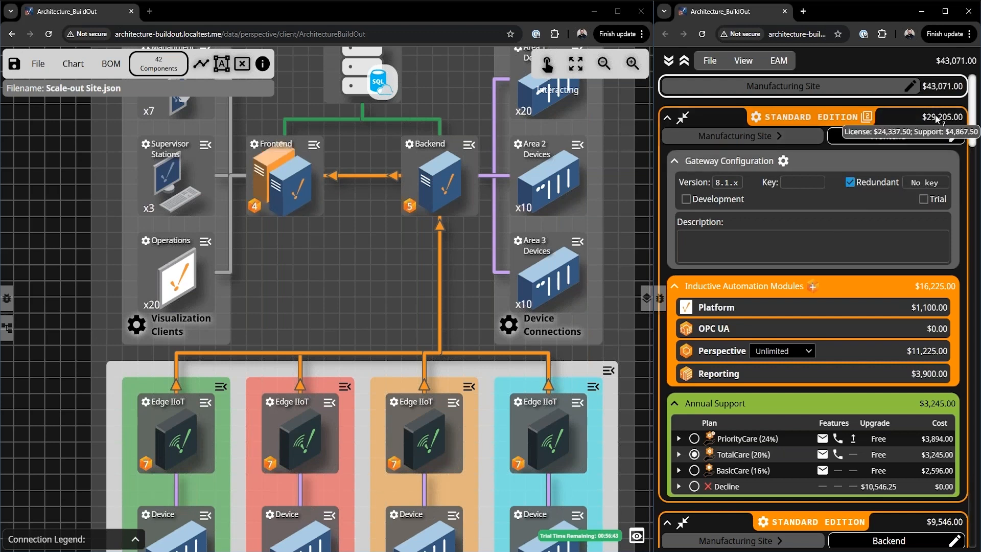
left_click(850, 184)
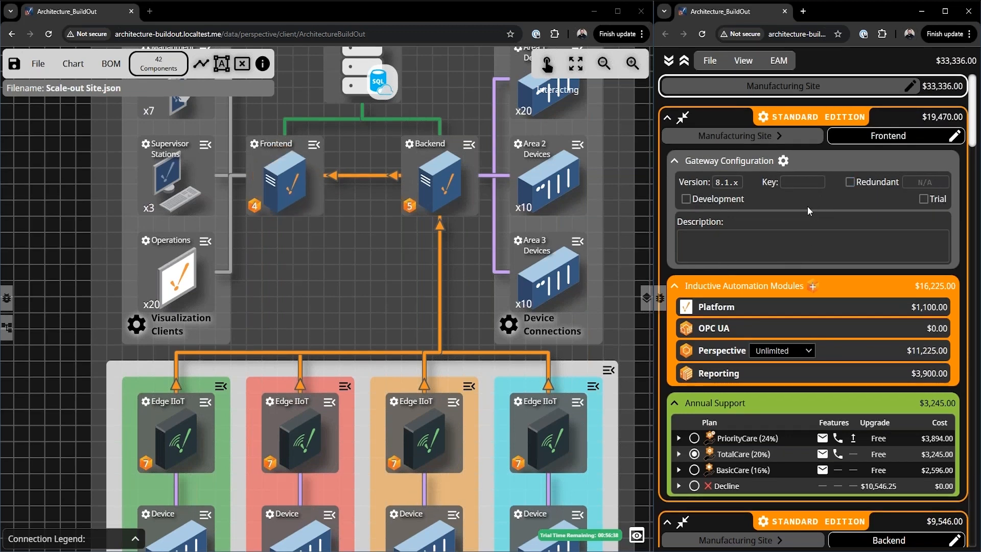
Hide the gateway configuration sections in the bill of materials.
left_click(743, 60)
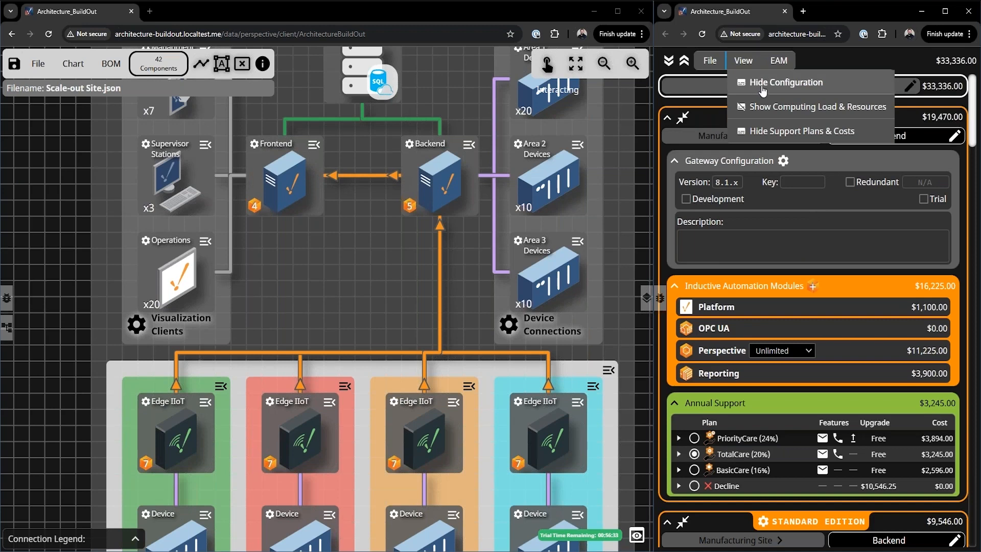
left_click(762, 91)
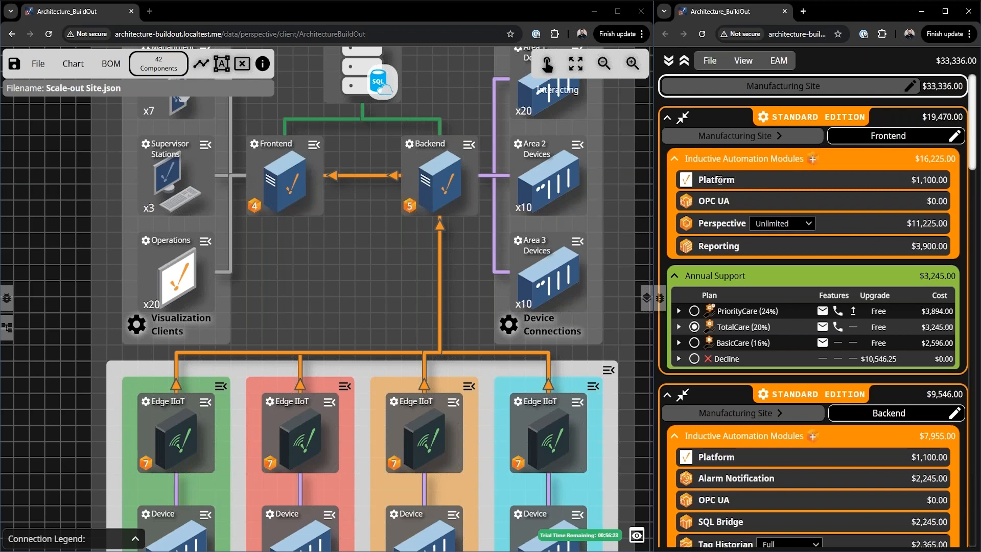
Try limiting the Frontend gateway's Perspective module to 5 Sessions, check the diagram's warning, and restore Unlimited.
left_click(768, 223)
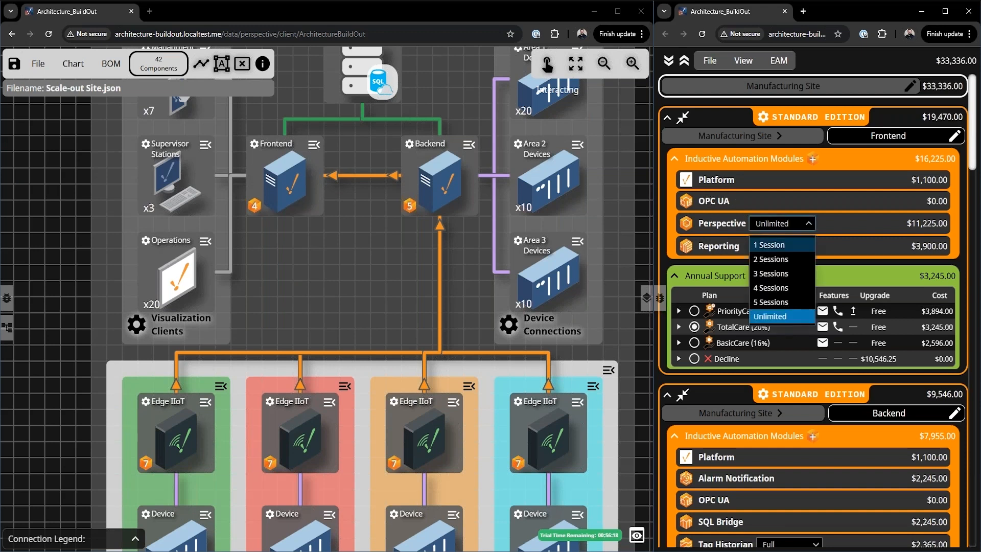
left_click(774, 302)
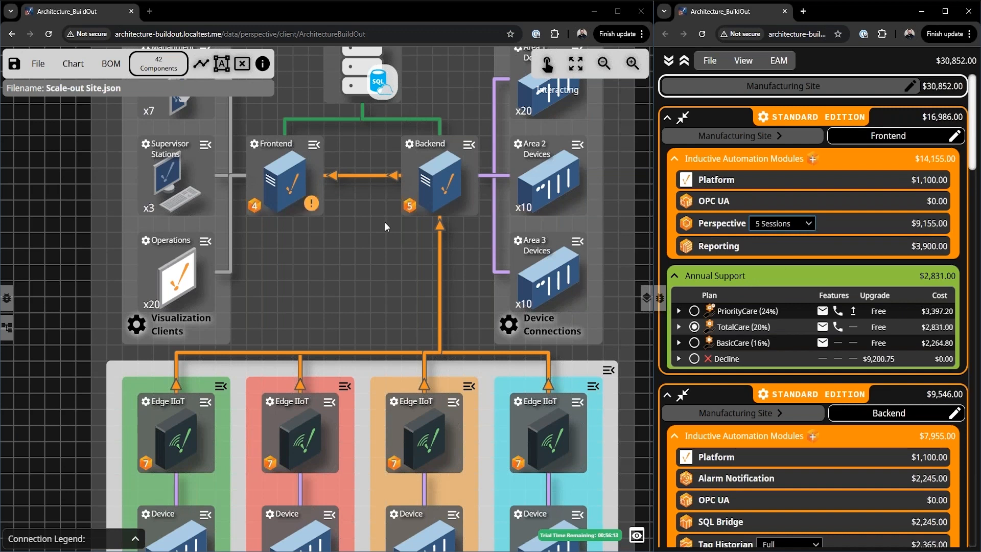
mouse_move(315, 206)
left_click(805, 225)
left_click(770, 316)
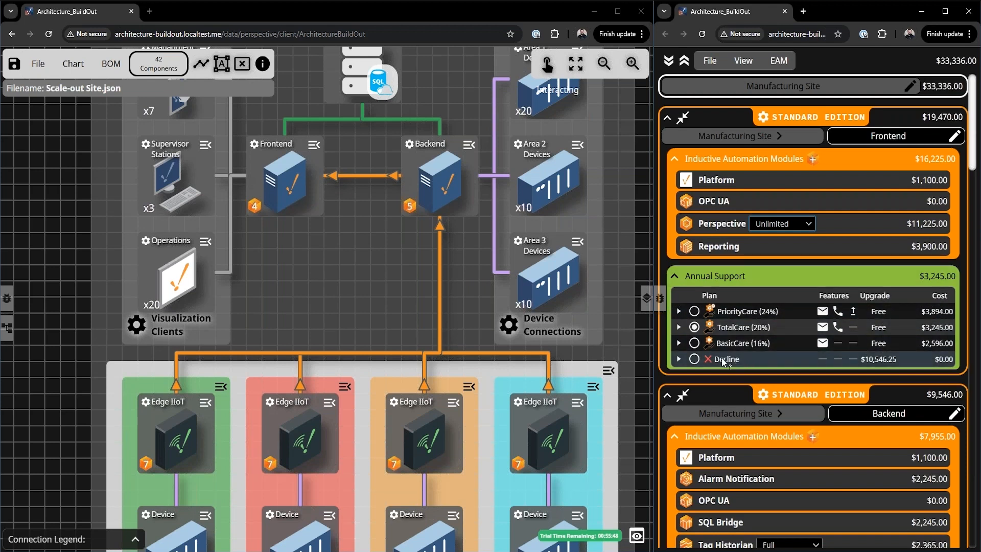
Hide the support plans and costs in the bill of materials.
left_click(747, 61)
left_click(773, 132)
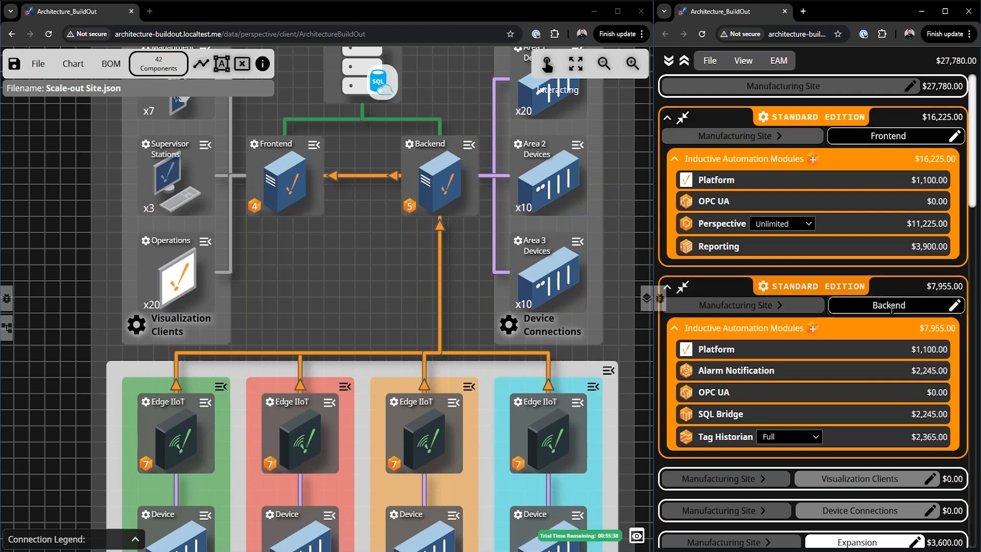
mouse_move(882, 299)
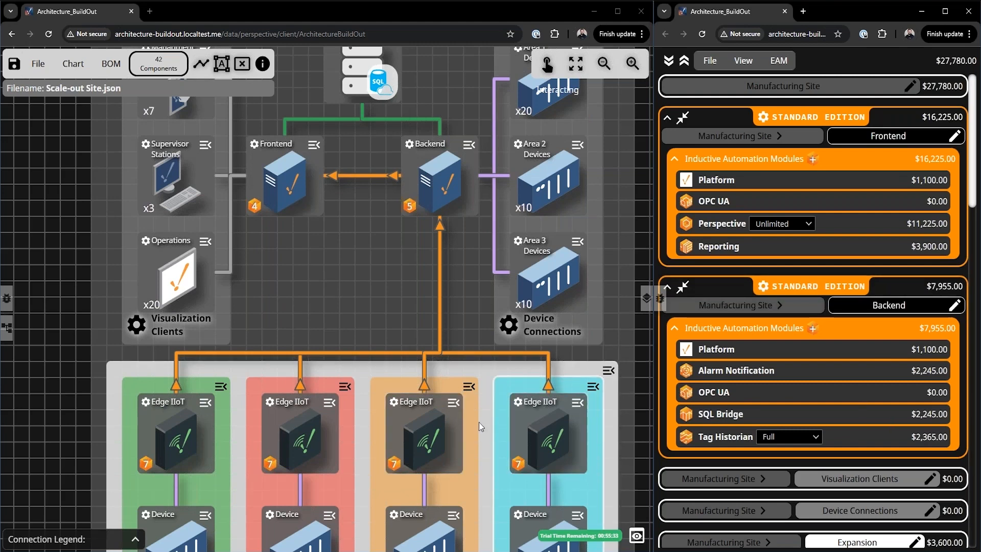
Bring up the Line #3 Edge IIoT gateway in the bill of materials and show Computing Load & Resources.
left_click(453, 407)
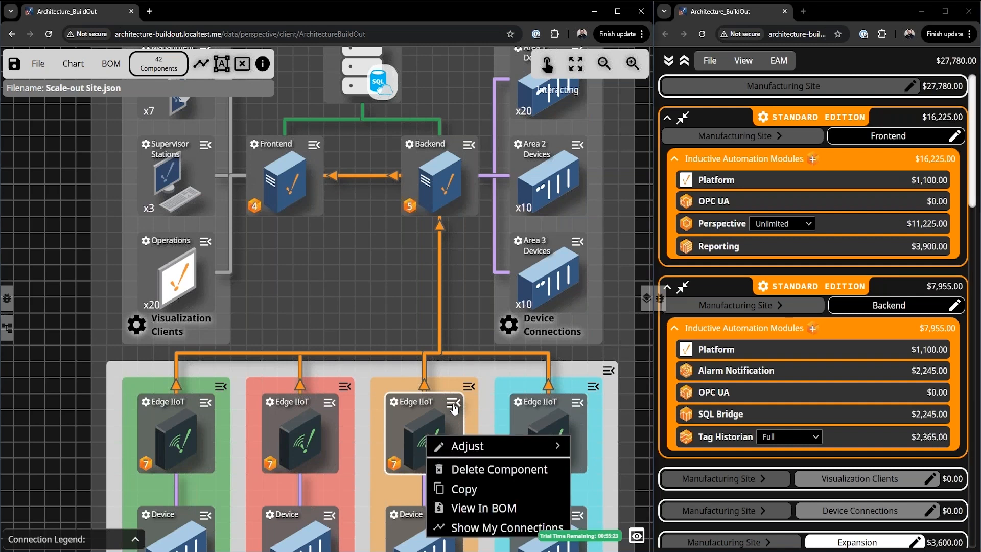
left_click(468, 508)
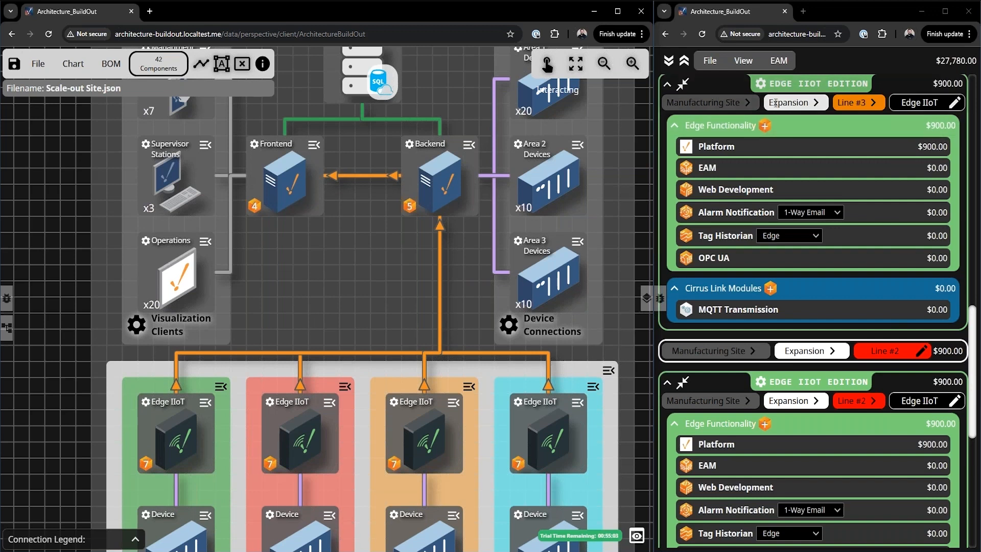
left_click(746, 62)
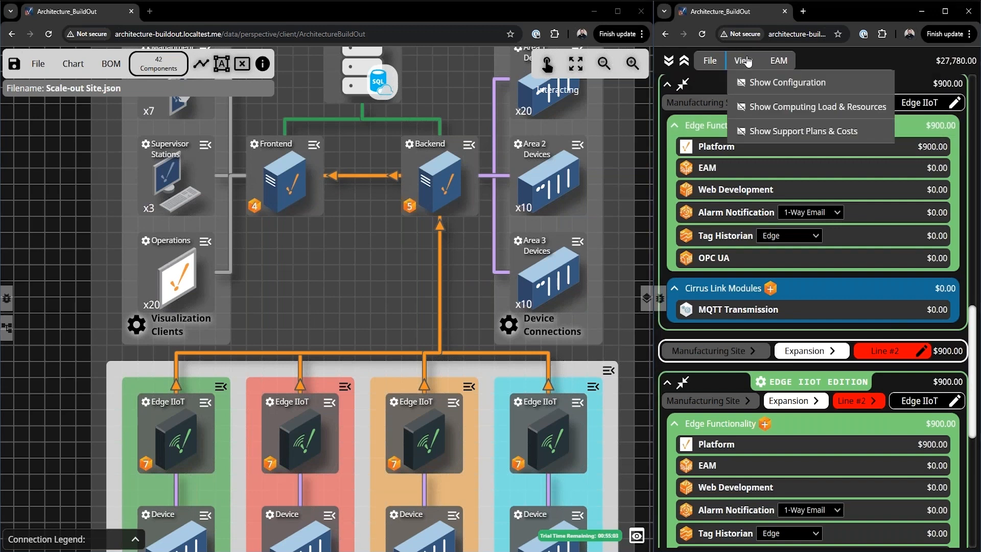
left_click(772, 107)
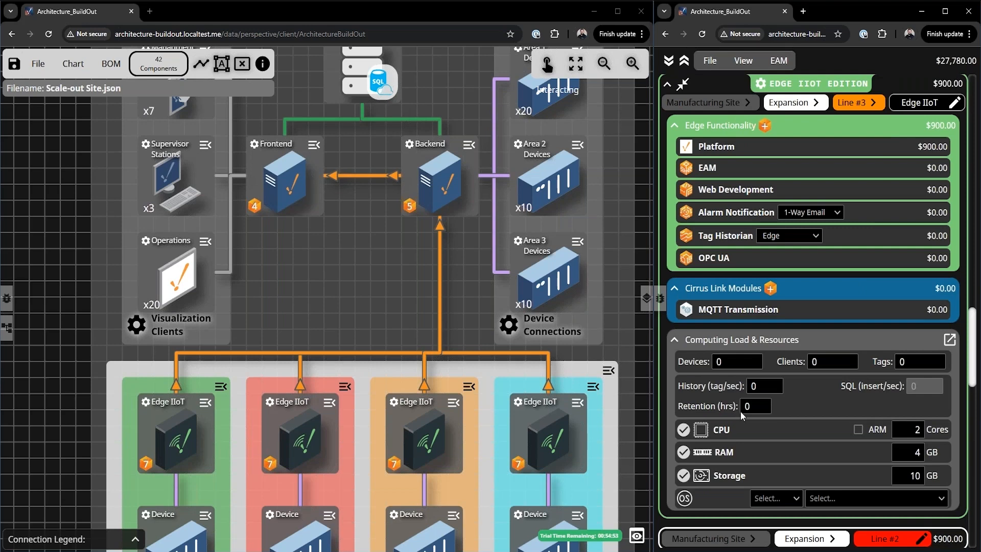
Set the Line #3 Edge IIoT gateway's computing load to 1 device and 500 tags.
scroll(782, 432, "down", 1)
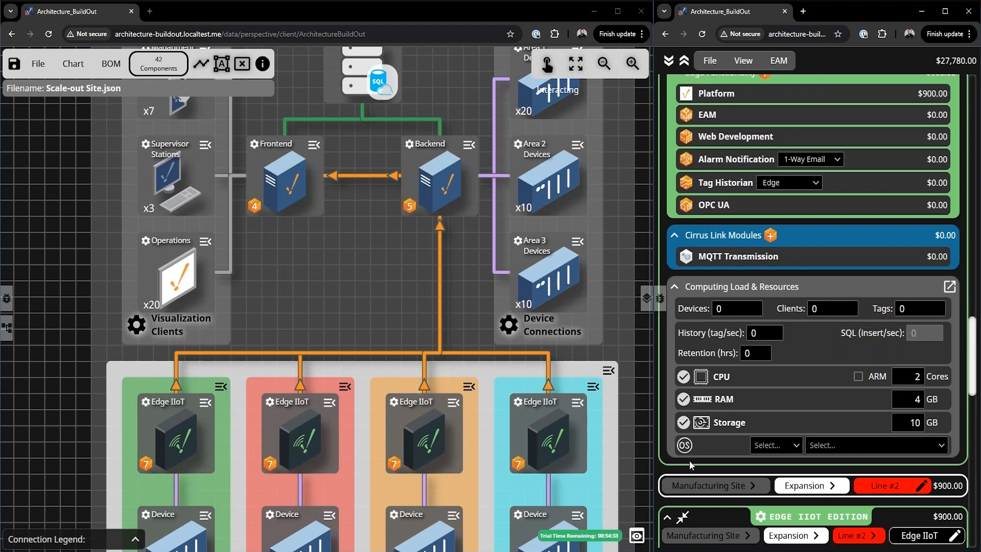
scroll(702, 397, "up", 1)
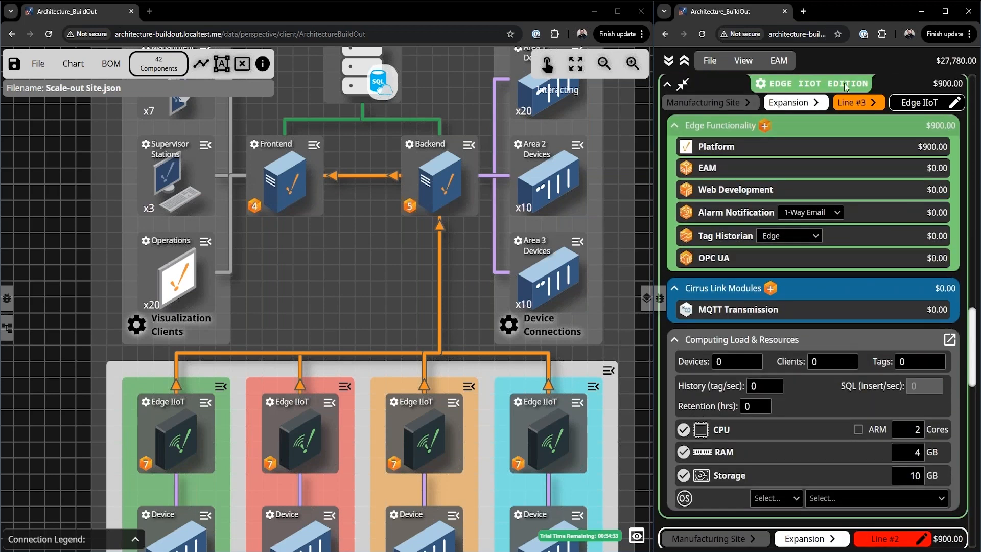
scroll(771, 373, "down", 1)
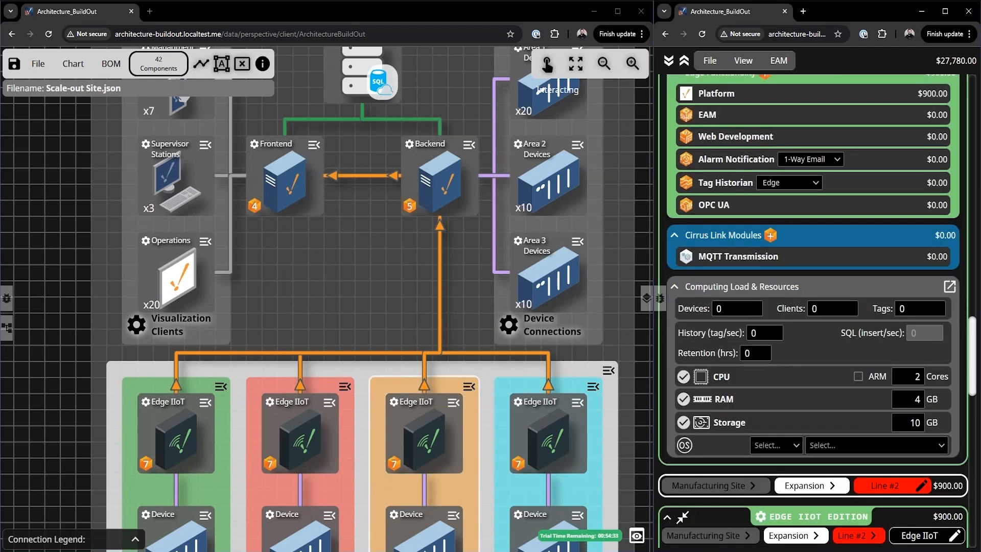
double_click(721, 309)
type("1")
key("Tab")
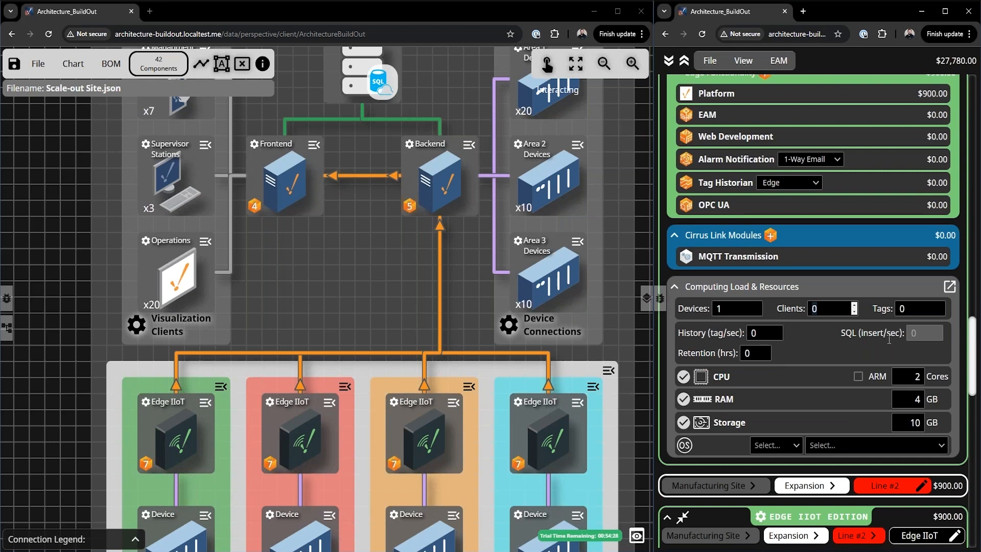
key("Tab")
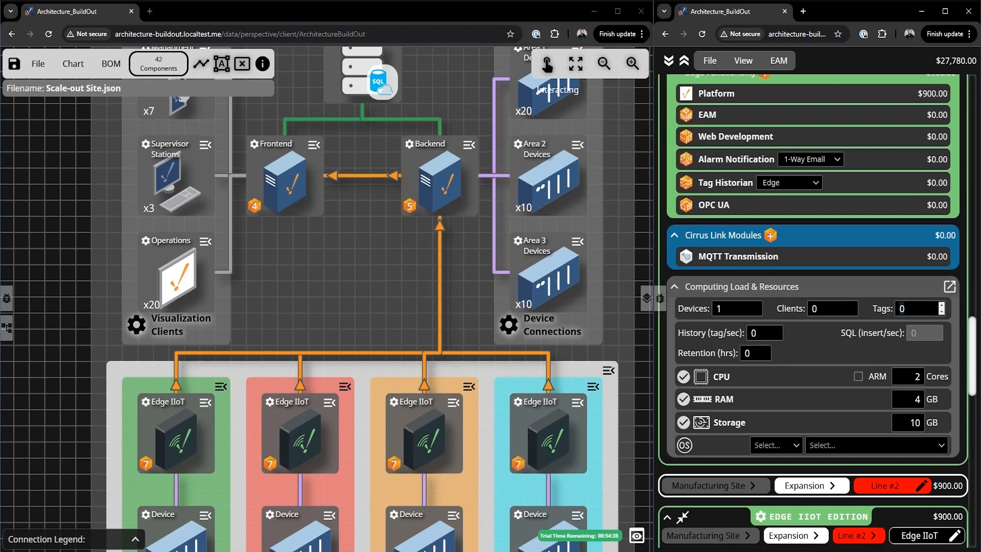
type("500")
key("Tab")
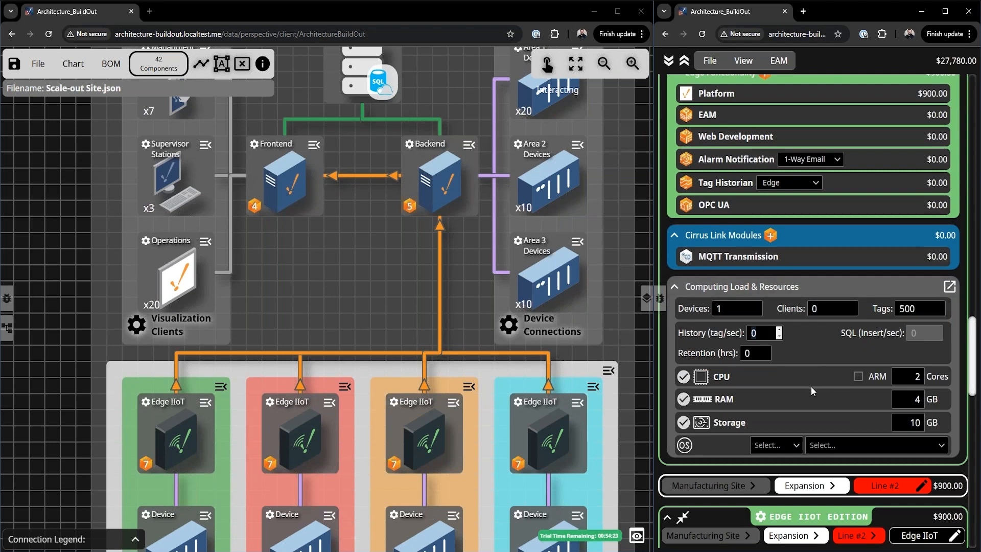
Mark the Line #3 gateway's CPU as ARM and set its history to 50 tags/sec with 72 hours of retention.
left_click(857, 377)
left_click(767, 328)
type("50")
key("Tab")
double_click(755, 353)
type("72")
left_click(803, 353)
Give the Line #3 gateway 64 GB of storage and the Linux operating system Ubuntu 24.04 LTS x64.
mouse_move(685, 422)
double_click(902, 422)
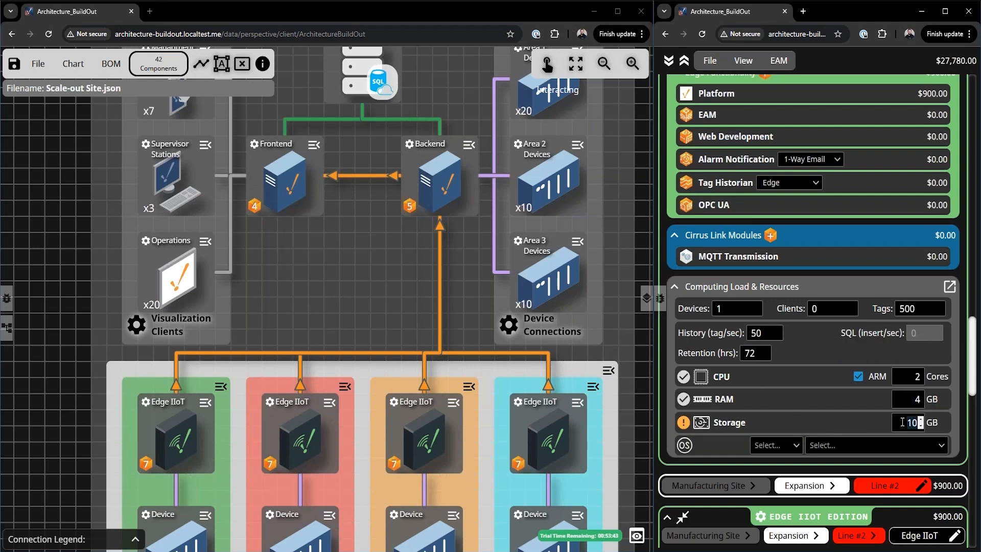
type("64")
key("Return")
left_click(796, 448)
left_click(786, 471)
left_click(836, 443)
scroll(860, 489, "down", 3)
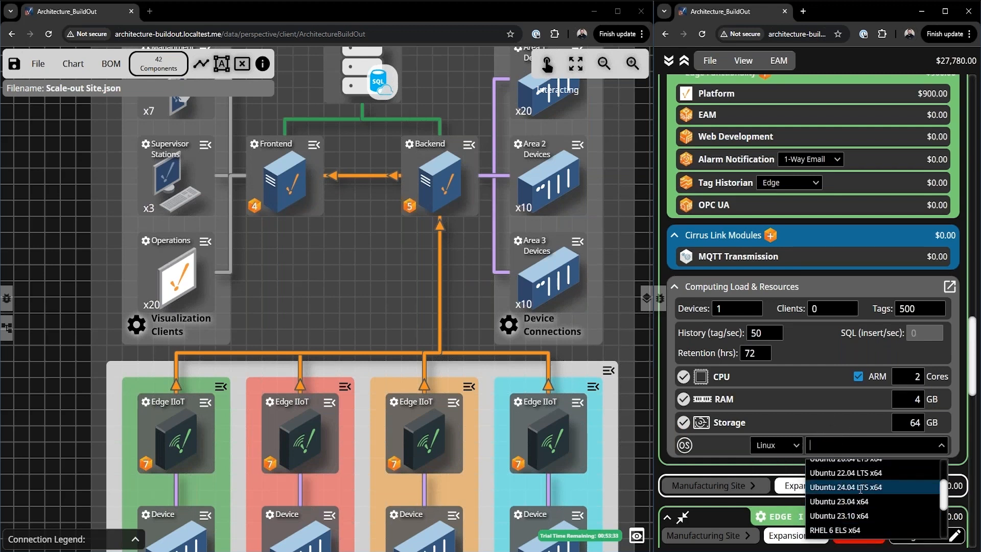
left_click(861, 487)
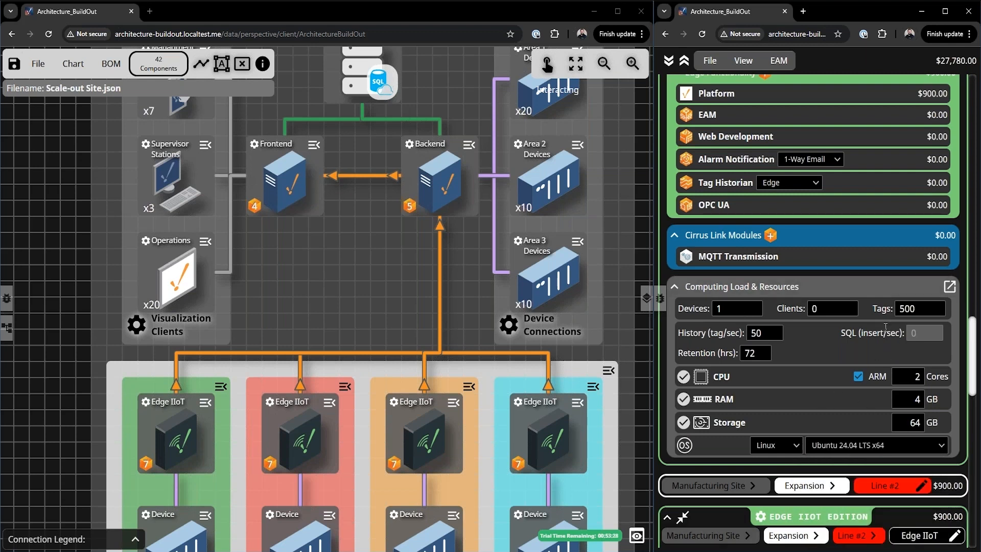
Bring up the Backend gateway in the bill of materials and set its load to 40 devices and 55,000 tags.
left_click(469, 147)
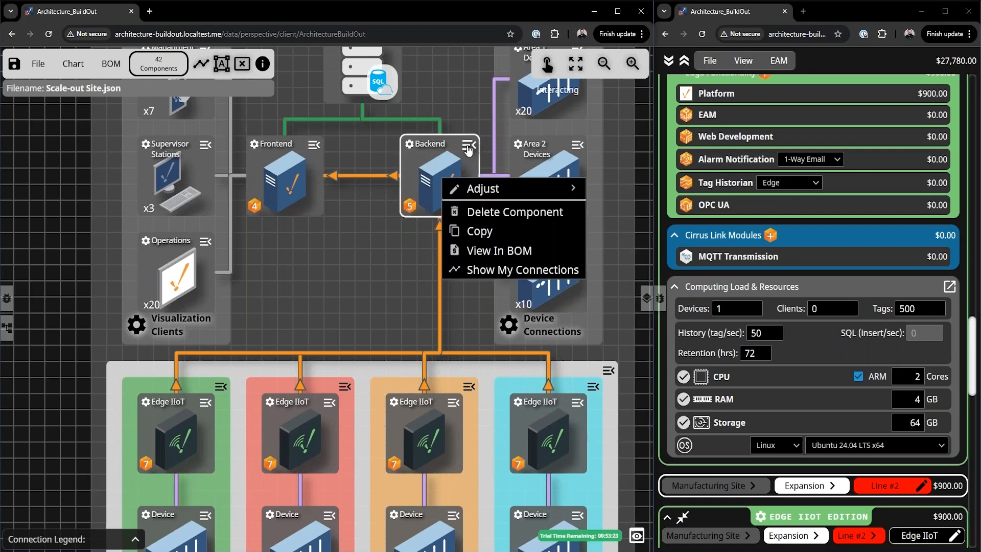
left_click(492, 253)
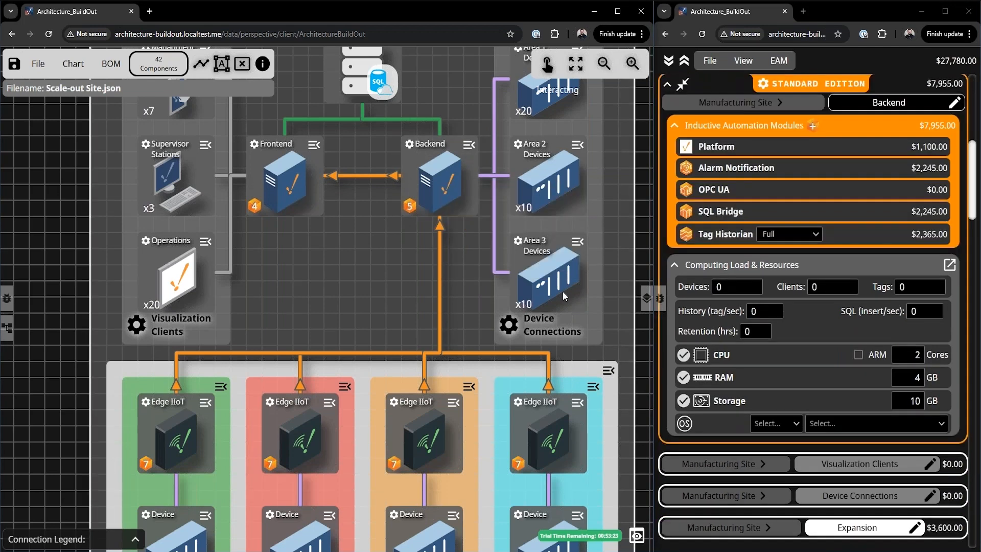
double_click(736, 286)
type("40")
key("Return")
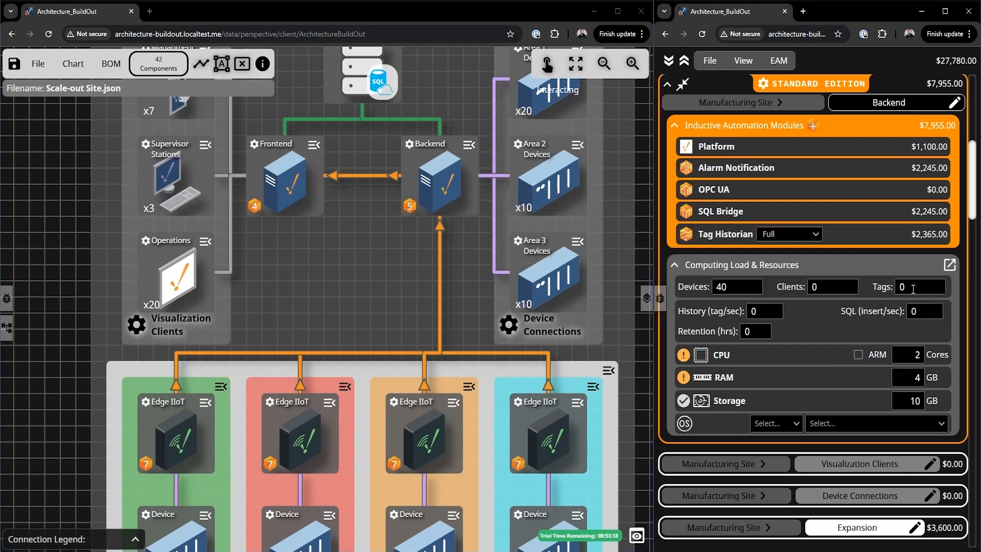
type("55000")
key("Return")
Check the Backend gateway's resource recommendations and size it with 8 CPU cores, 16 GB of RAM and 500 GB of storage.
mouse_move(687, 381)
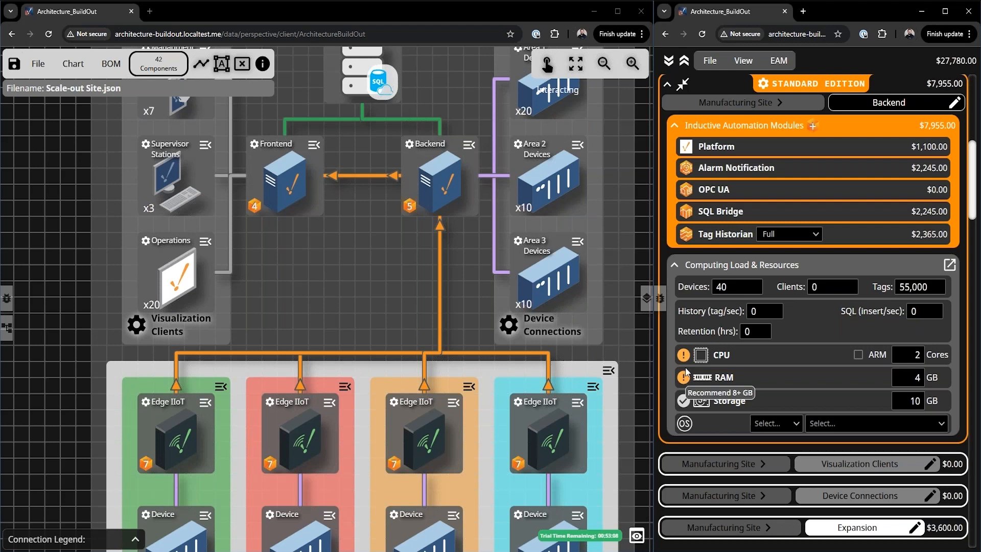
mouse_move(685, 355)
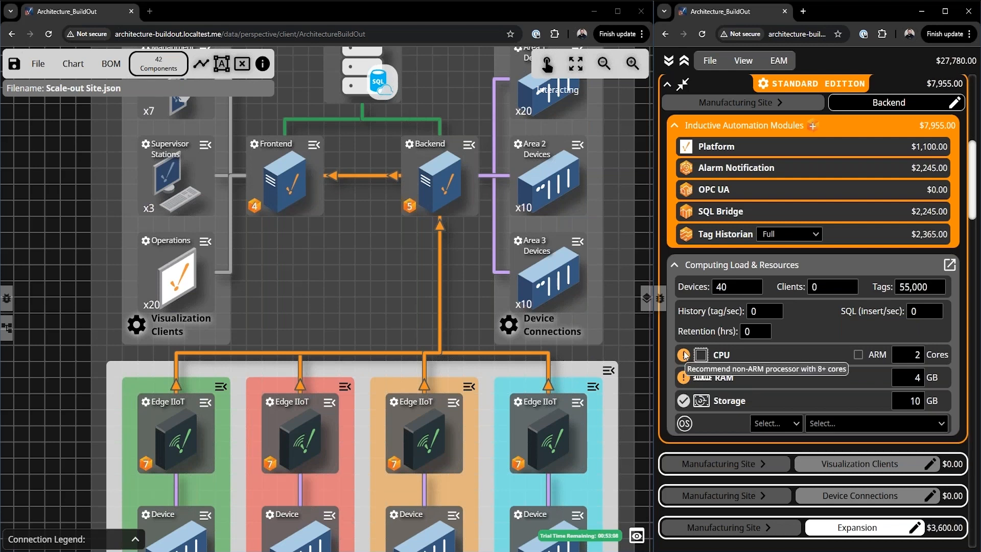
double_click(905, 360)
type("8")
key("Return")
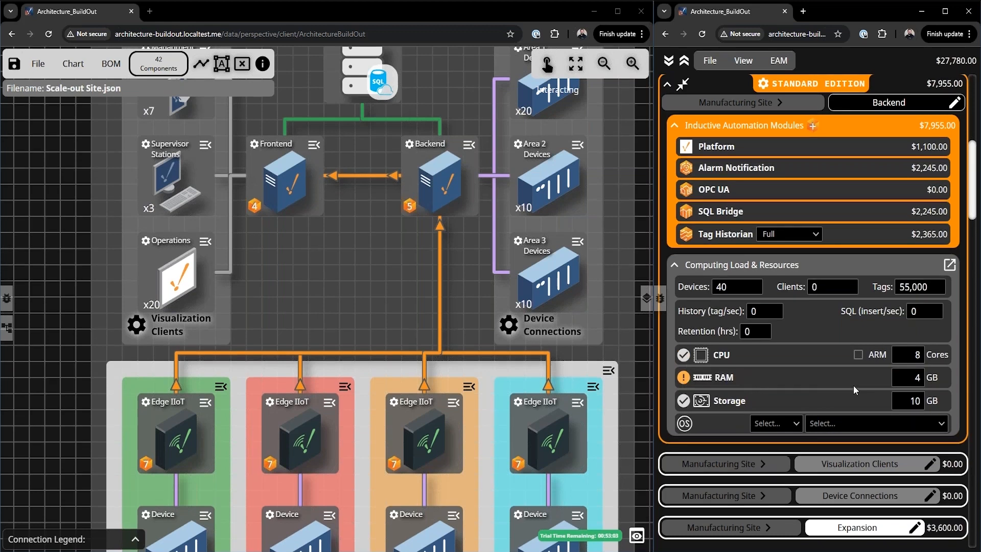
double_click(906, 381)
type("16")
key("Return")
double_click(902, 401)
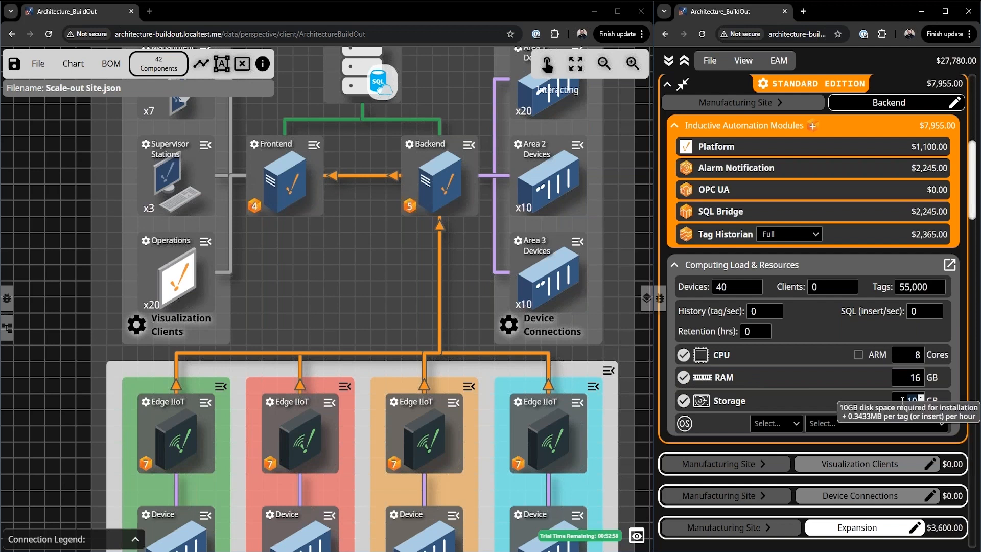
type("500")
key("Return")
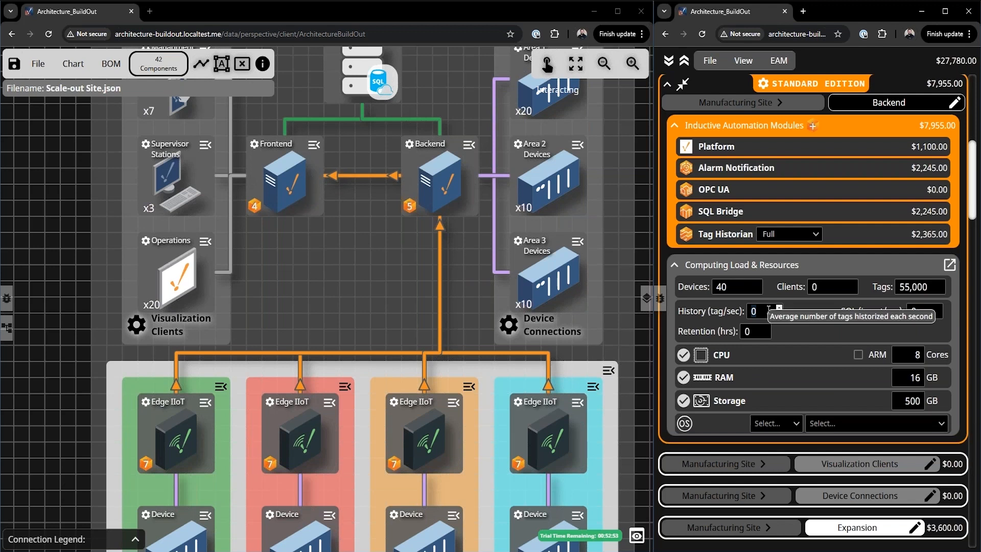
Set the Backend gateway's history to 1,800 tags/sec, SQL to 12 inserts/sec and retention to 24 hours.
type("1800")
key("Return")
left_click(920, 312)
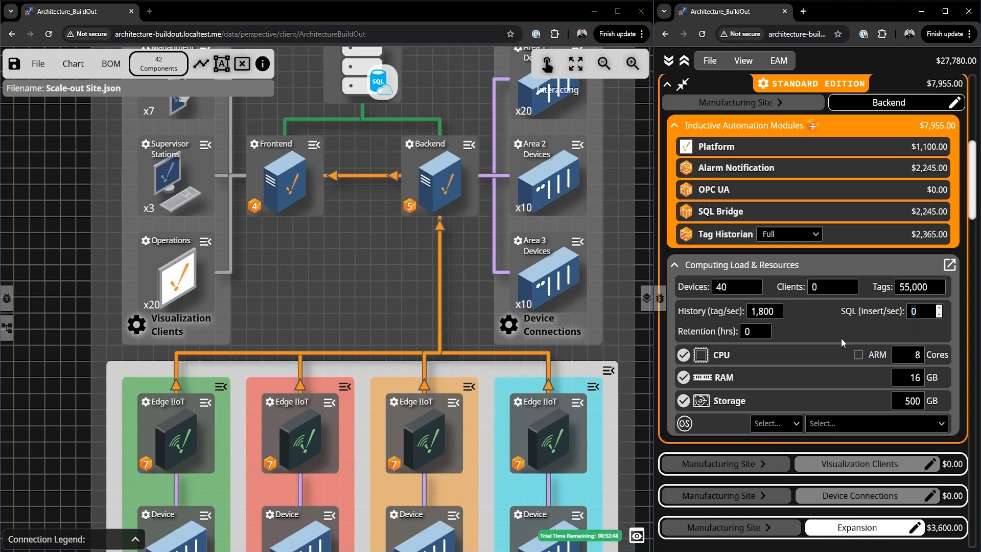
type("12")
left_click(753, 334)
type("24")
key("Return")
Set the Backend gateway's operating system to Windows Server 2022 x64.
mouse_move(683, 403)
left_click(780, 421)
left_click(773, 441)
left_click(853, 419)
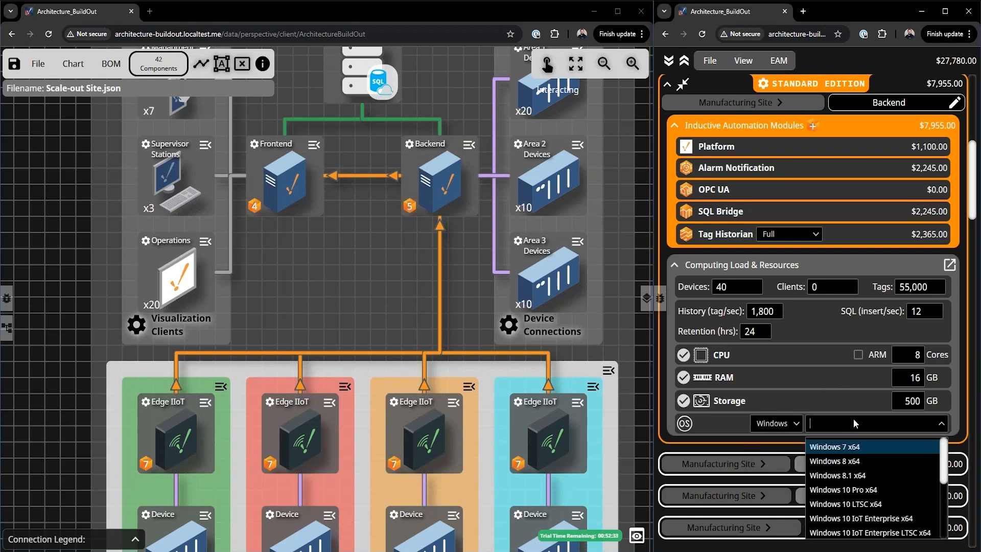
scroll(859, 500, "down", 5)
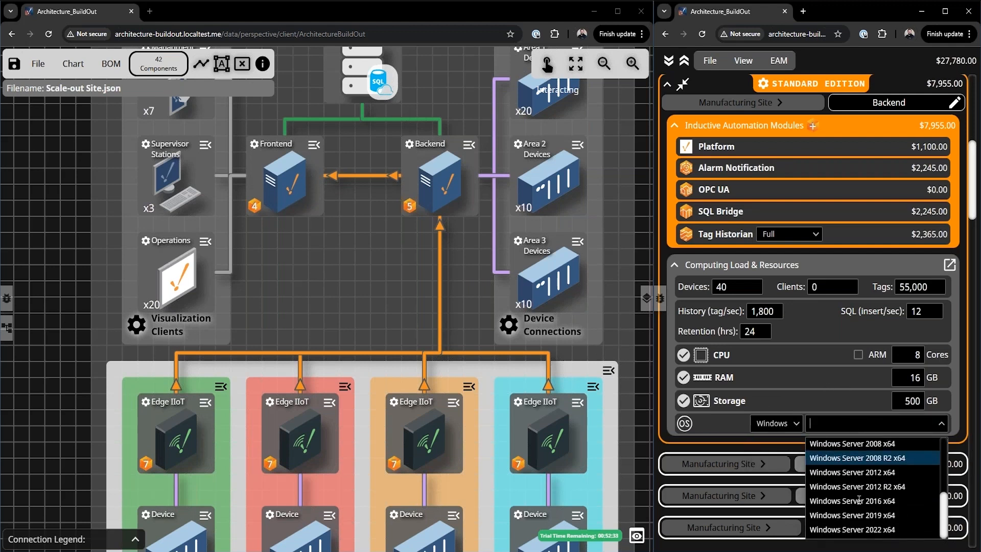
left_click(858, 529)
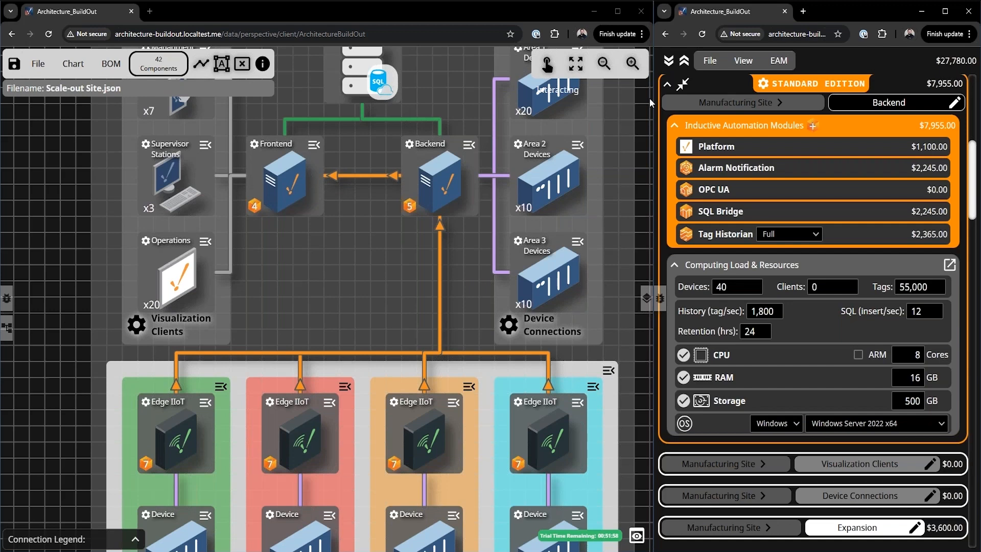
Open the bill of materials export options and try including the Third Party Module Library (JSON).
left_click(710, 61)
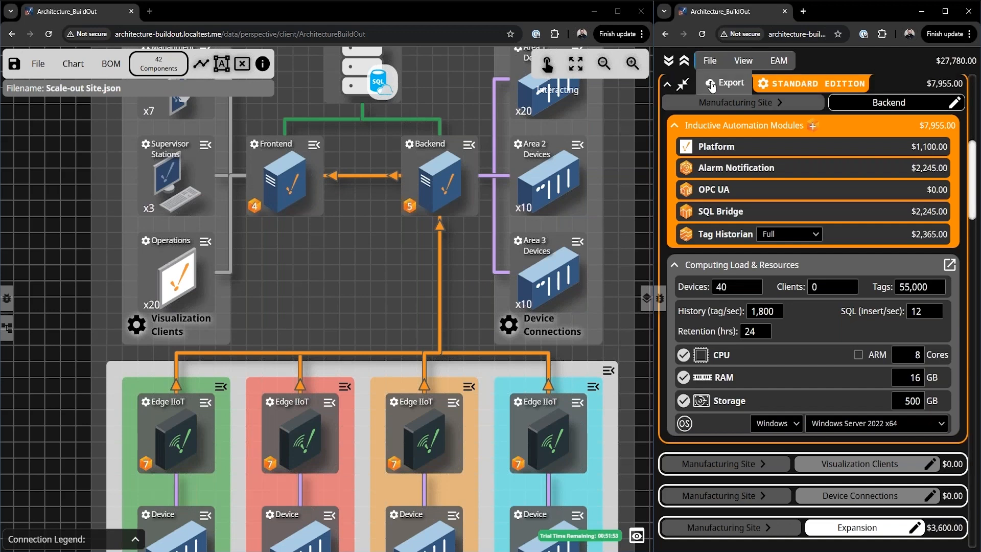
left_click(712, 85)
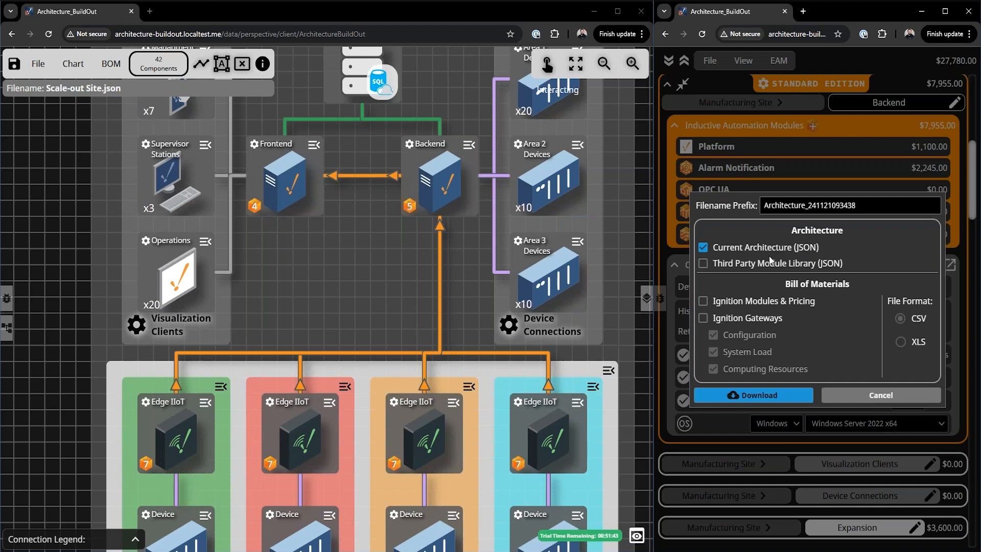
left_click(38, 64)
left_click(264, 306)
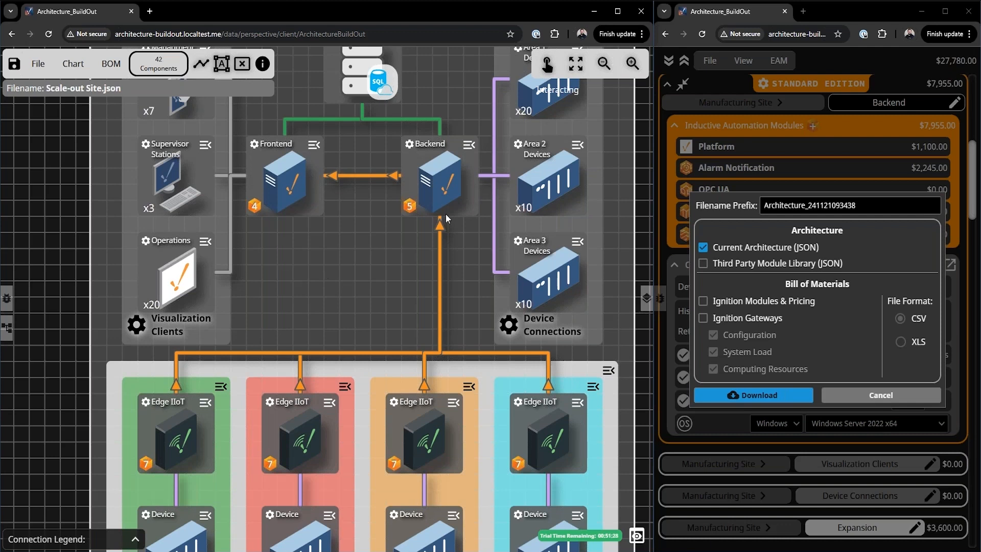
left_click(703, 263)
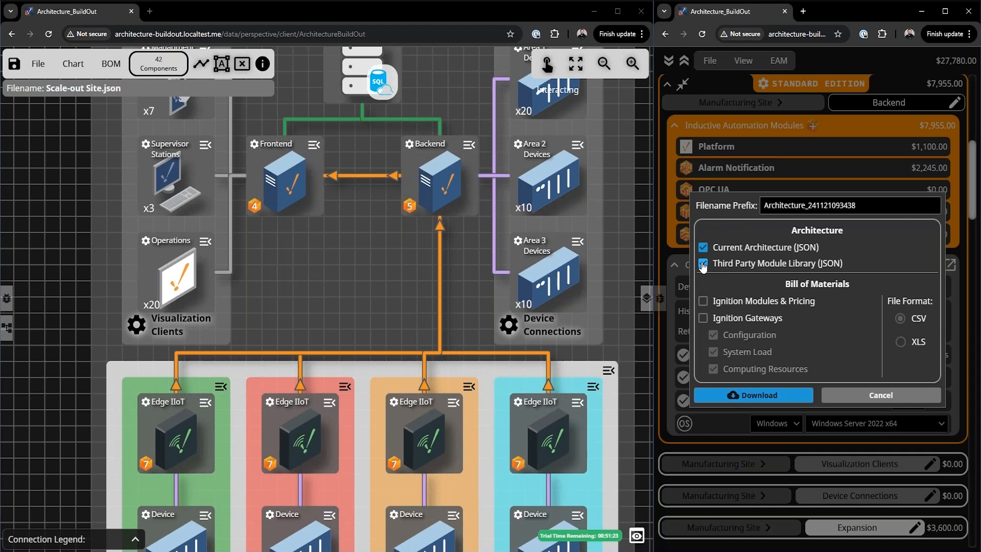
left_click(703, 264)
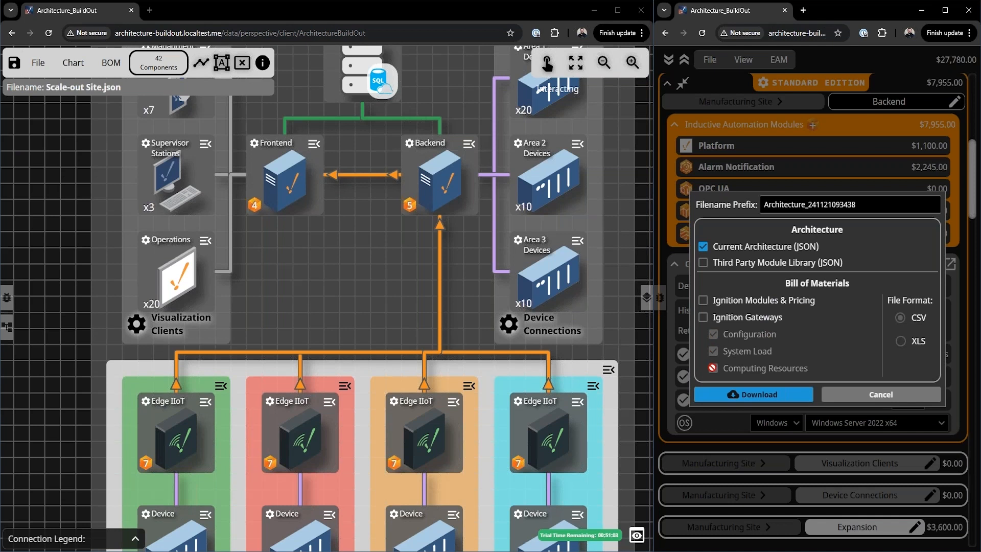
Try including Ignition Gateways and Ignition Modules & Pricing in the export, compare XLS and CSV formats, and cancel the export.
left_click(703, 317)
left_click(705, 300)
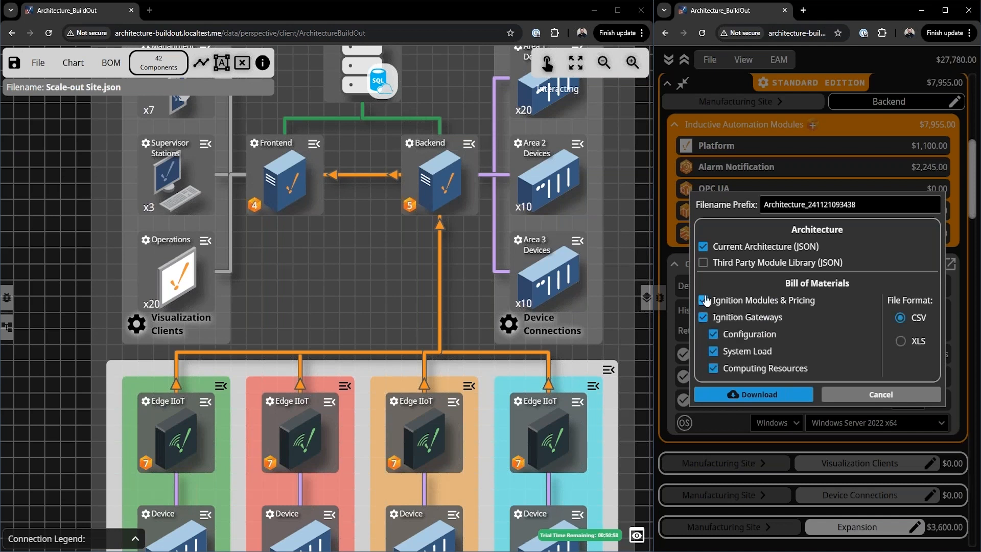
left_click(899, 341)
left_click(900, 318)
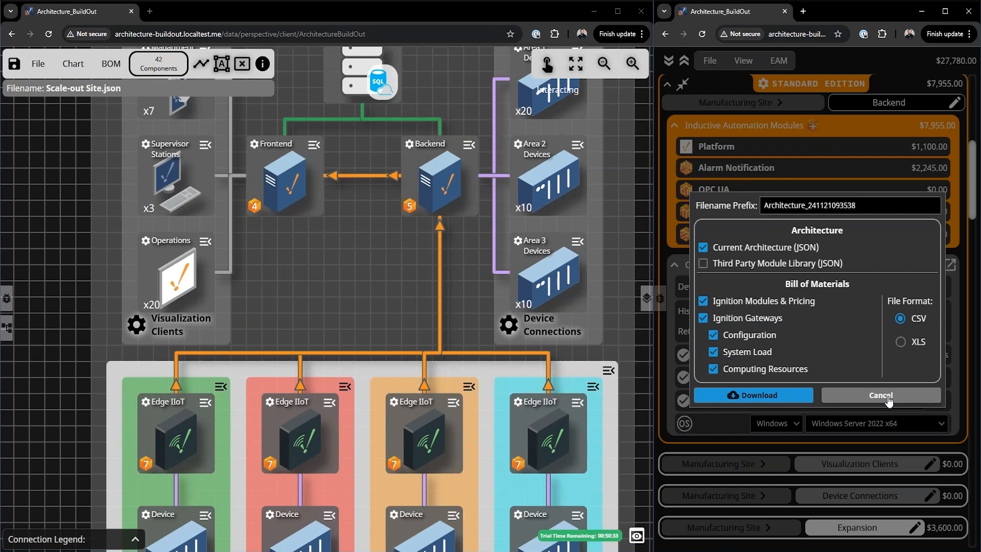
left_click(889, 401)
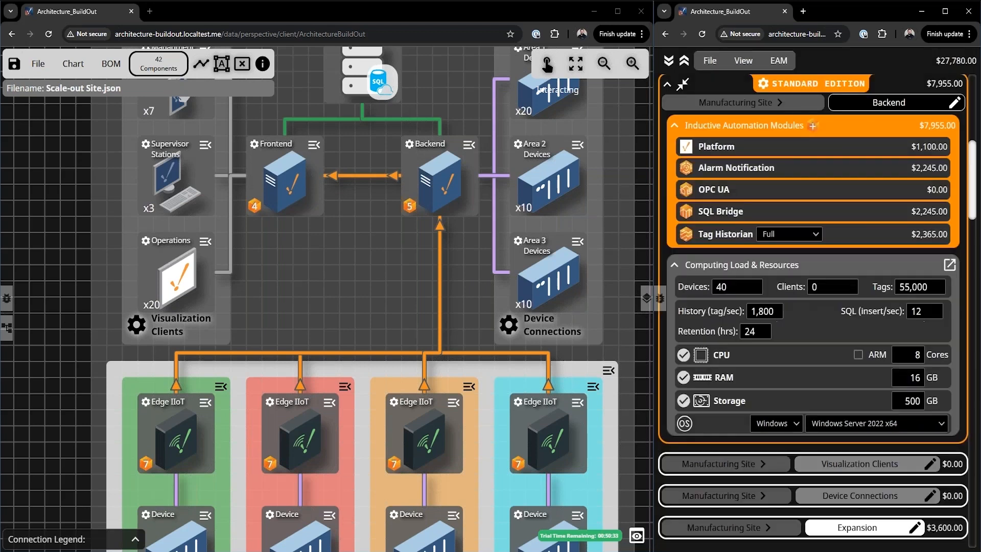